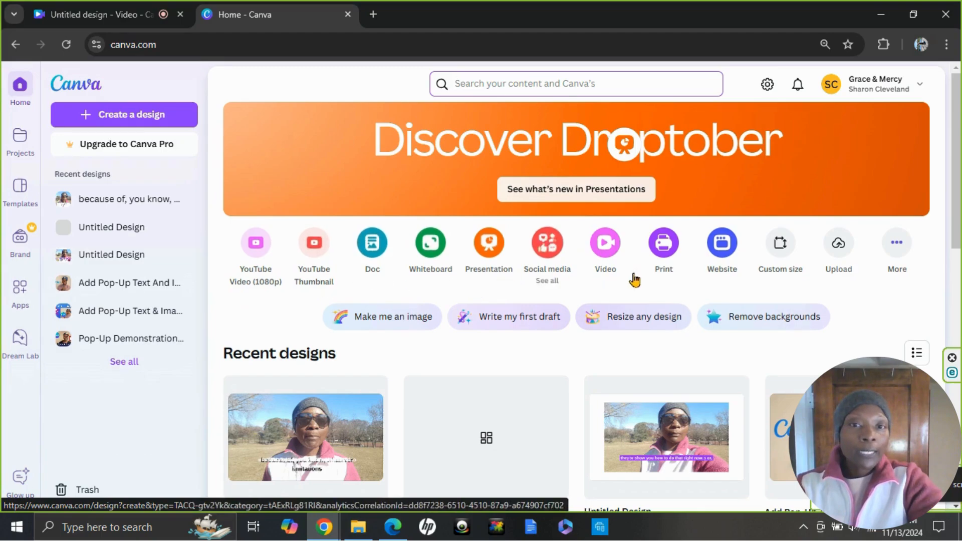
- Browse the design types offered for a new design, including the Popular and Common layouts and sizes categories
left_click(896, 245)
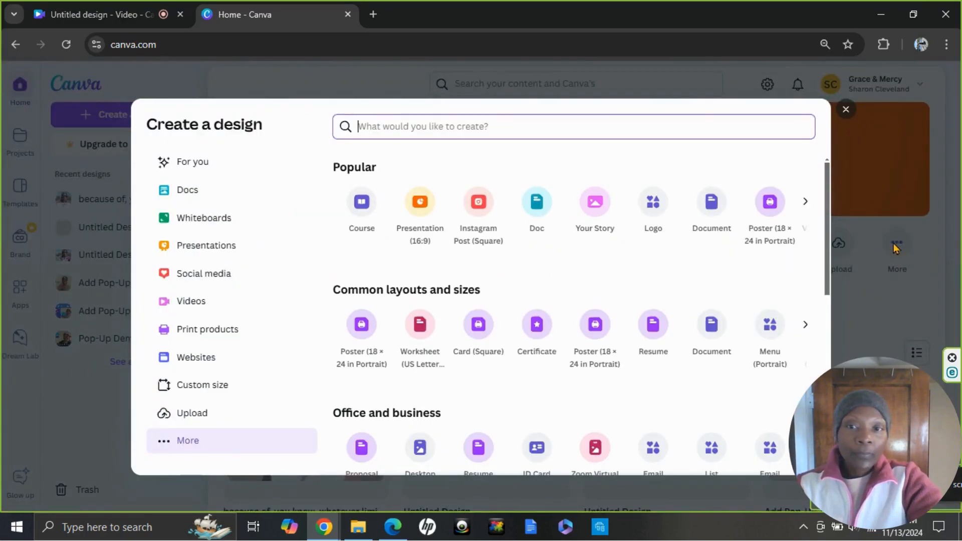
left_click_drag(827, 230, 828, 308)
scroll(822, 301, "up", 4)
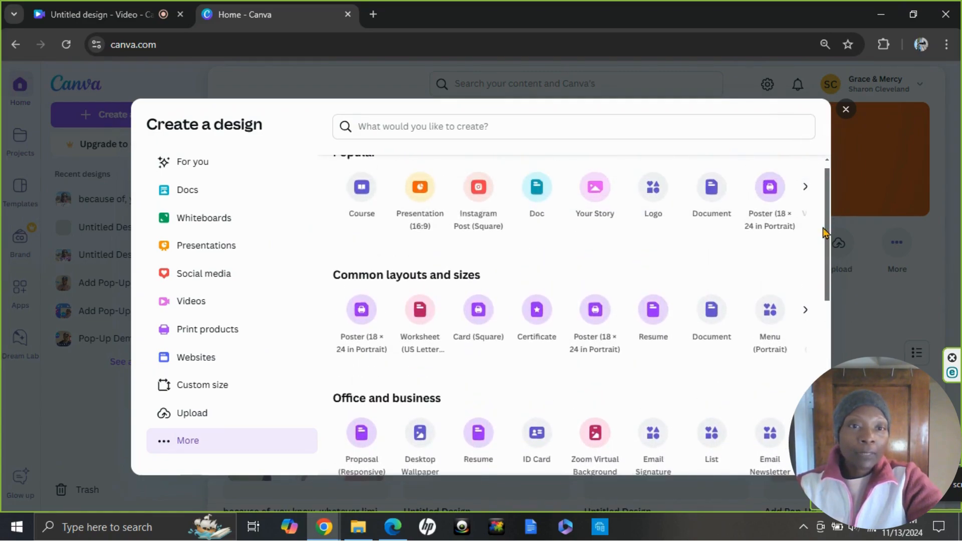
left_click(805, 323)
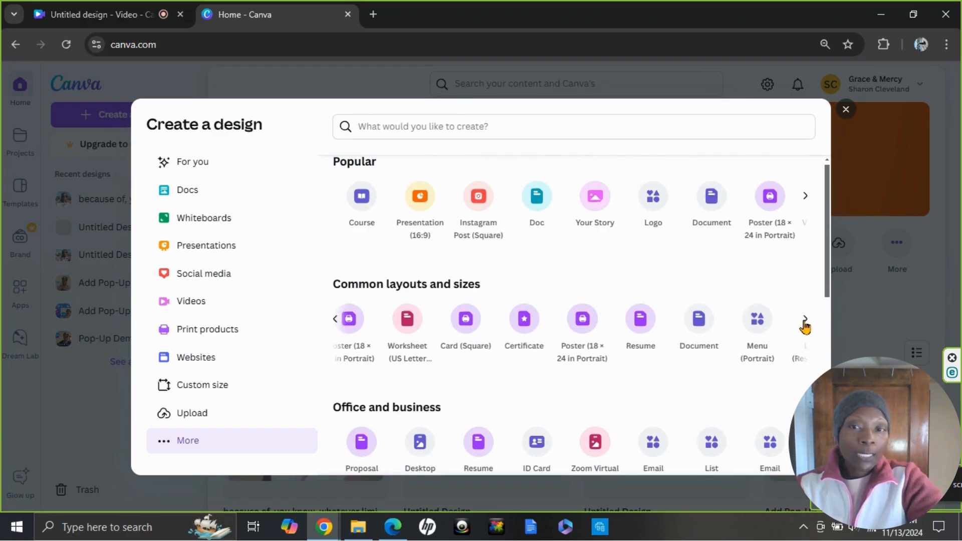
left_click(805, 196)
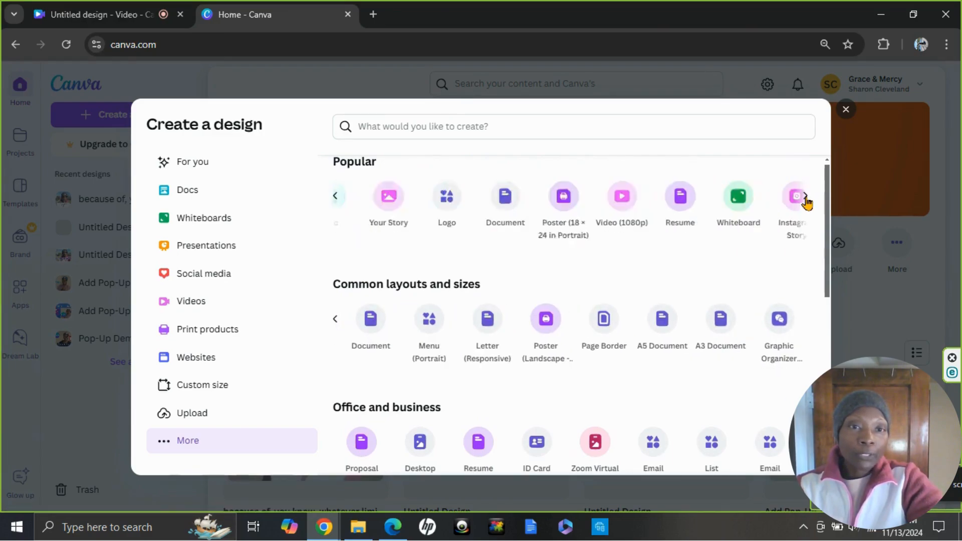
left_click(846, 110)
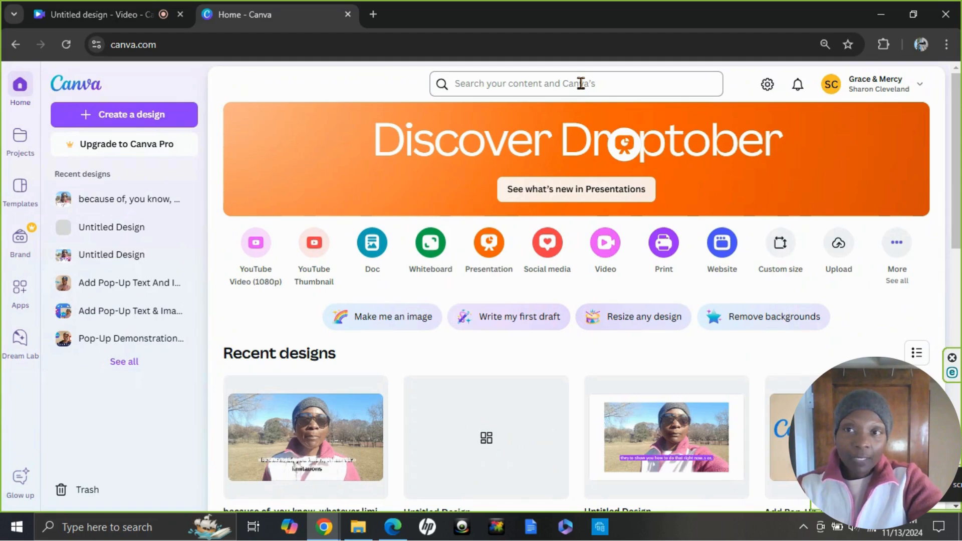
left_click(111, 116)
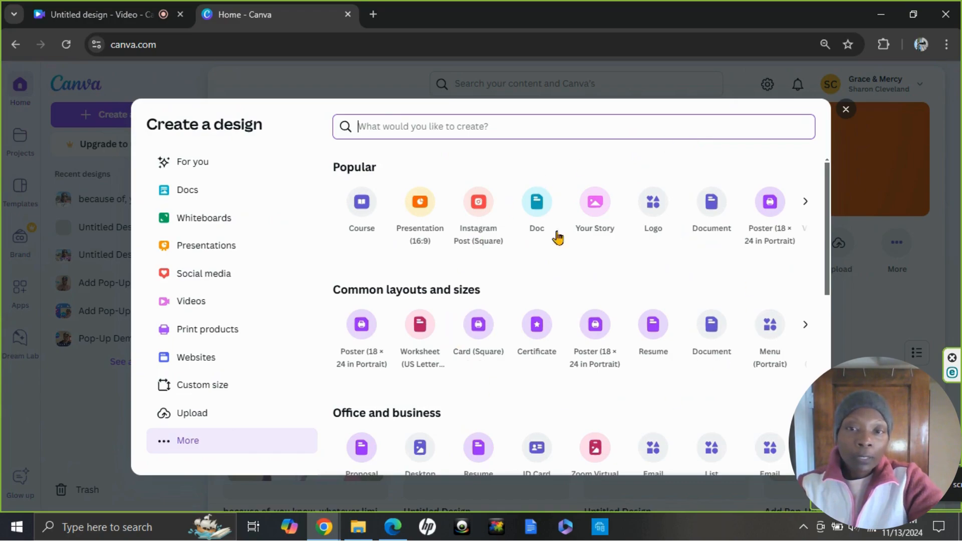
left_click(847, 110)
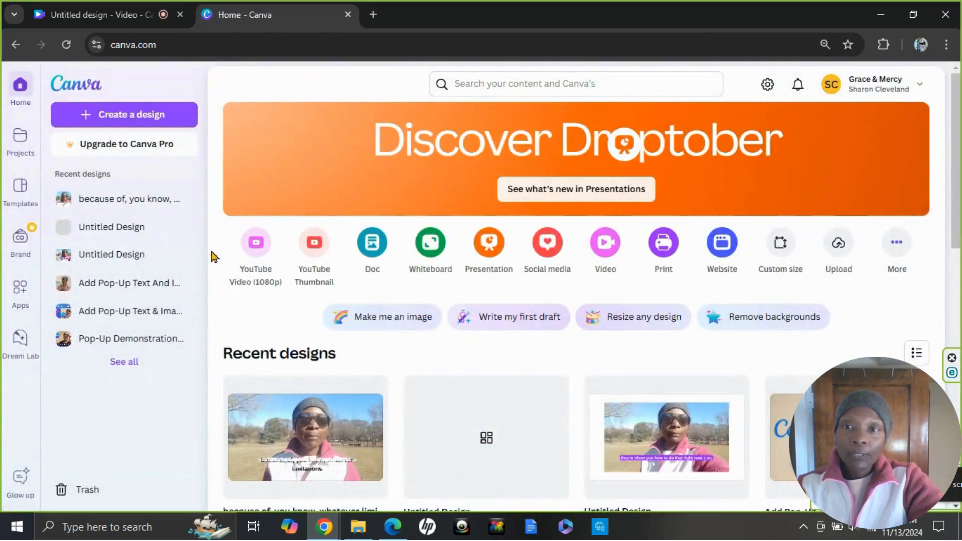
- Create a blank YouTube Video (1080p) design and bring up the previously uploaded videos
left_click(256, 251)
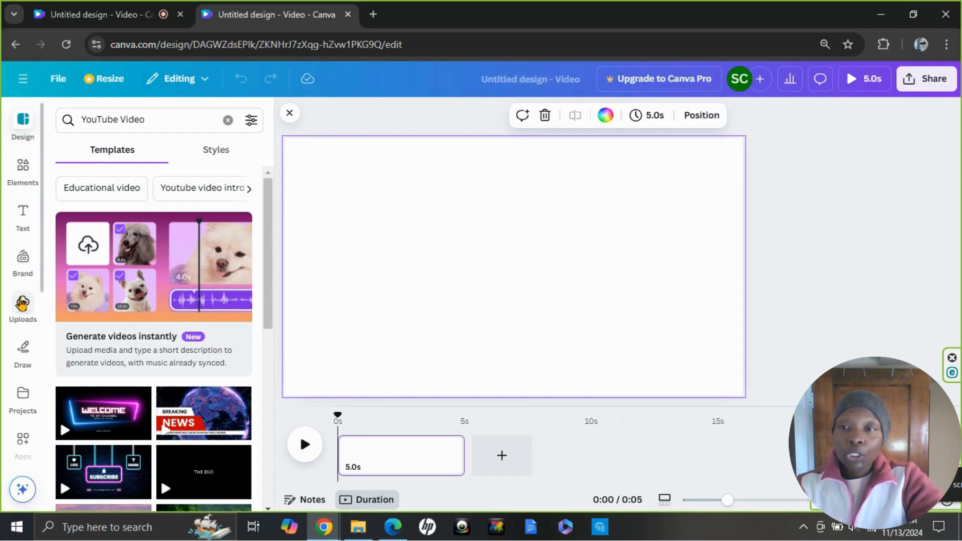
left_click(22, 304)
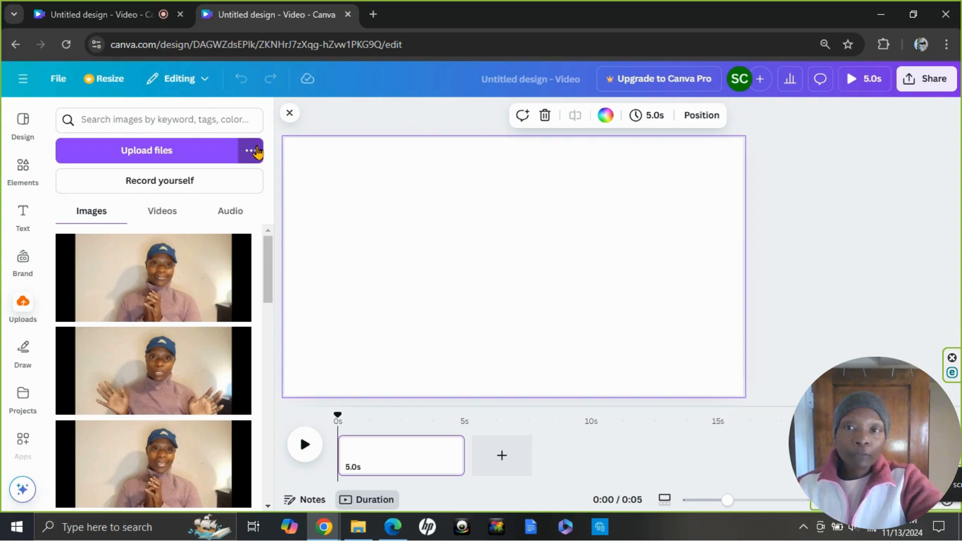
left_click(252, 150)
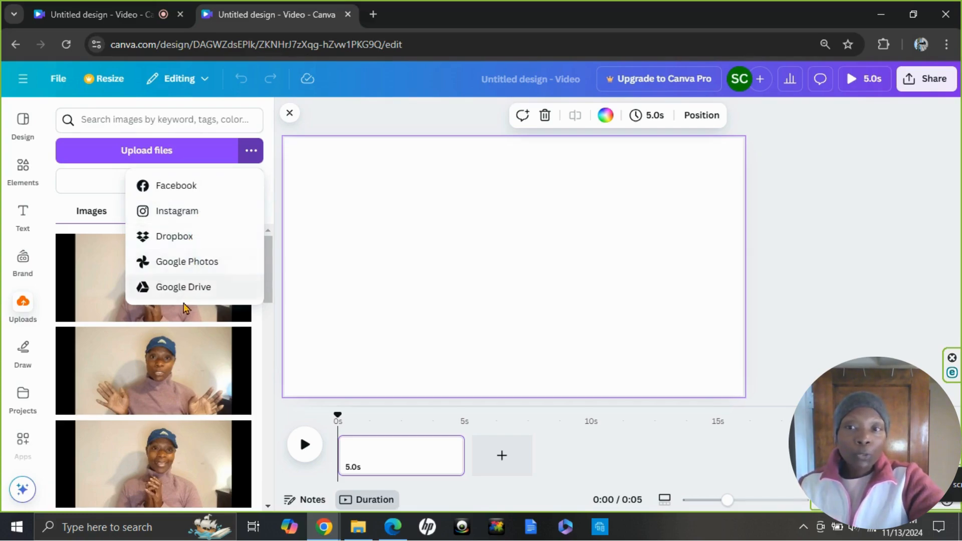
left_click(253, 159)
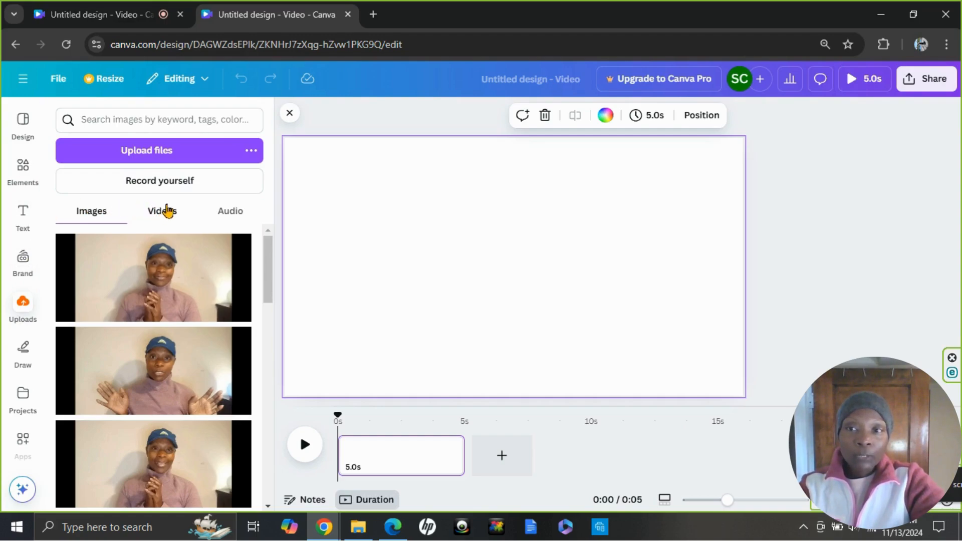
left_click(167, 211)
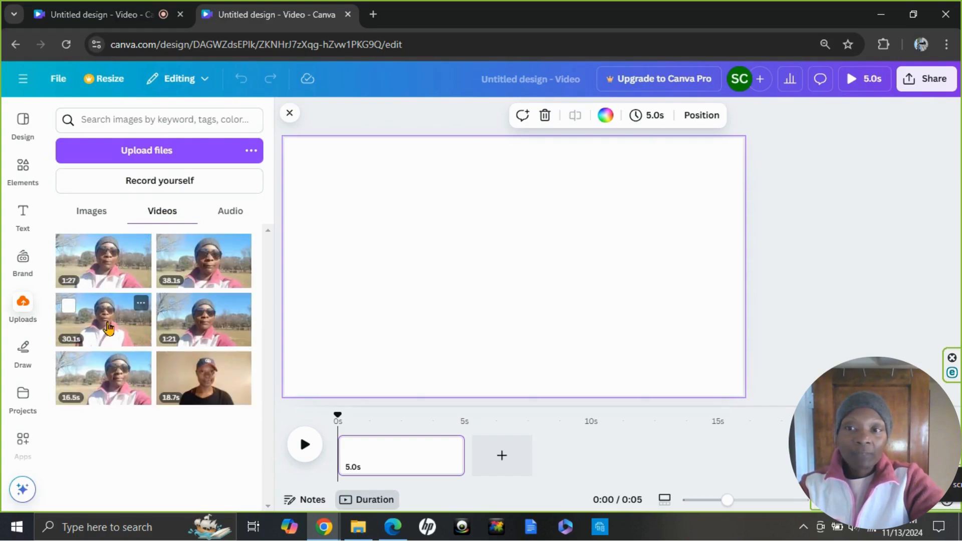
left_click(109, 329)
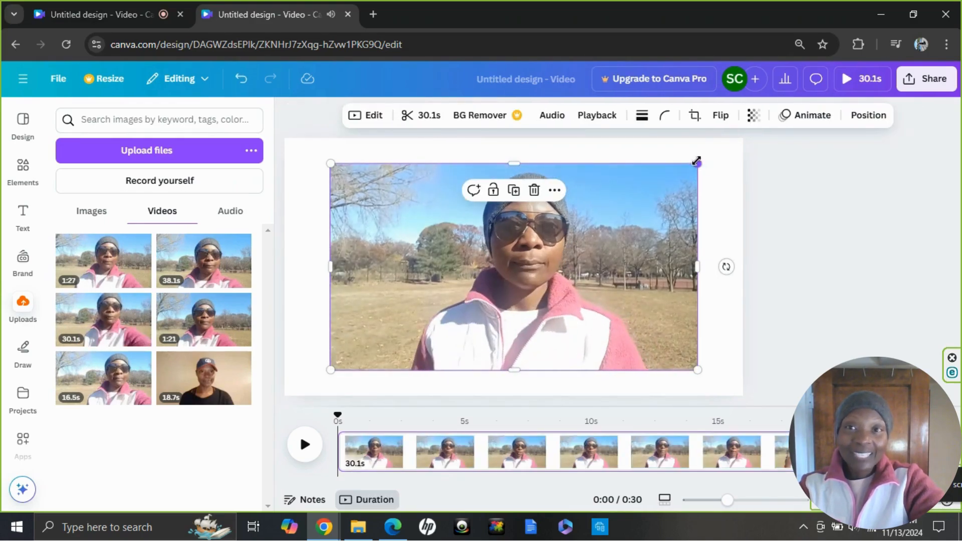
left_click_drag(696, 163, 778, 137)
left_click_drag(687, 189, 653, 201)
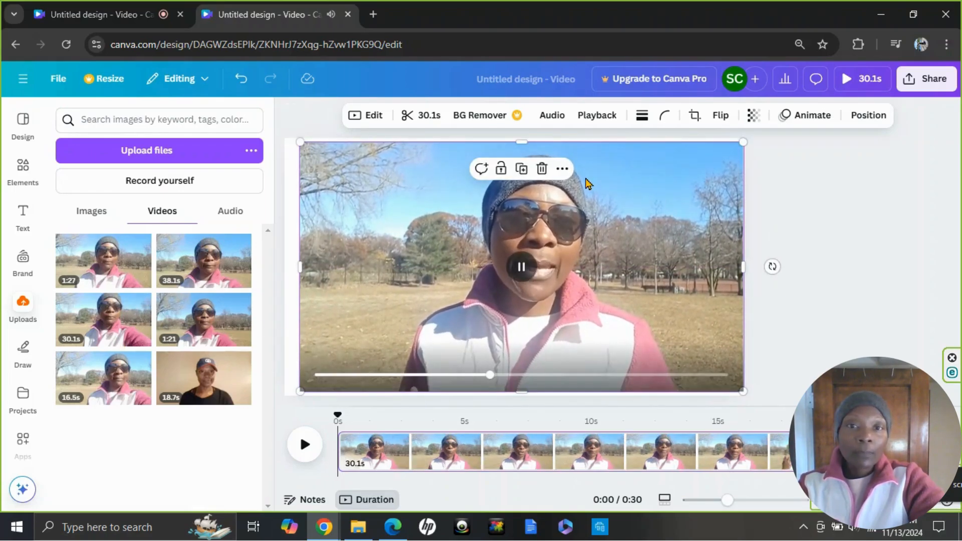
left_click(541, 169)
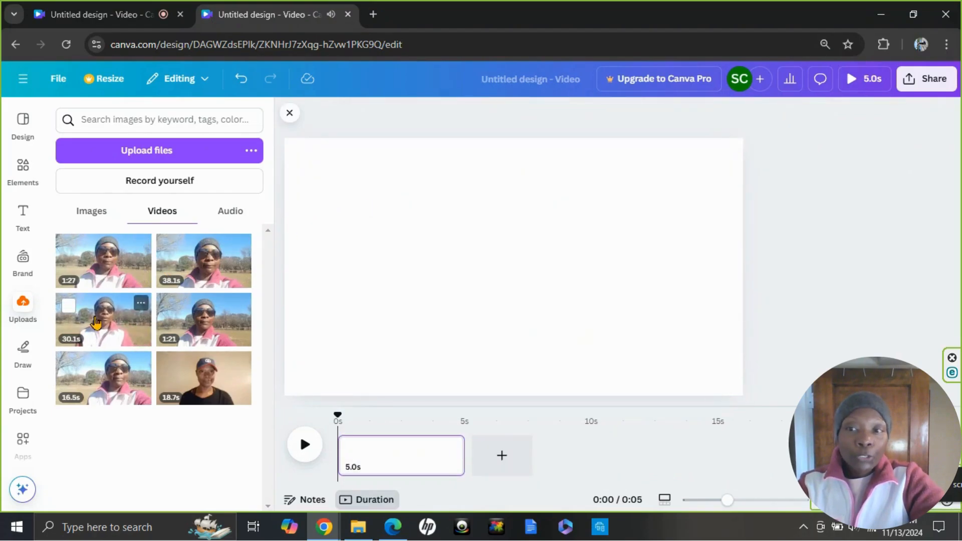
- Add the 30.1-second uploaded video to the page and enlarge and position it to cover the whole canvas
left_click(96, 323)
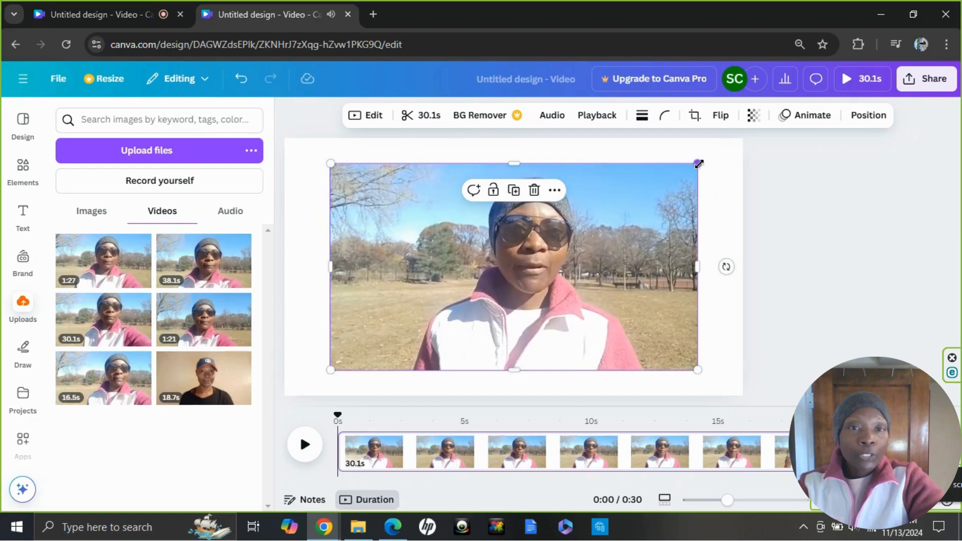
left_click_drag(698, 164, 798, 136)
left_click_drag(692, 202, 657, 215)
left_click_drag(737, 141, 760, 129)
left_click_drag(708, 176, 699, 176)
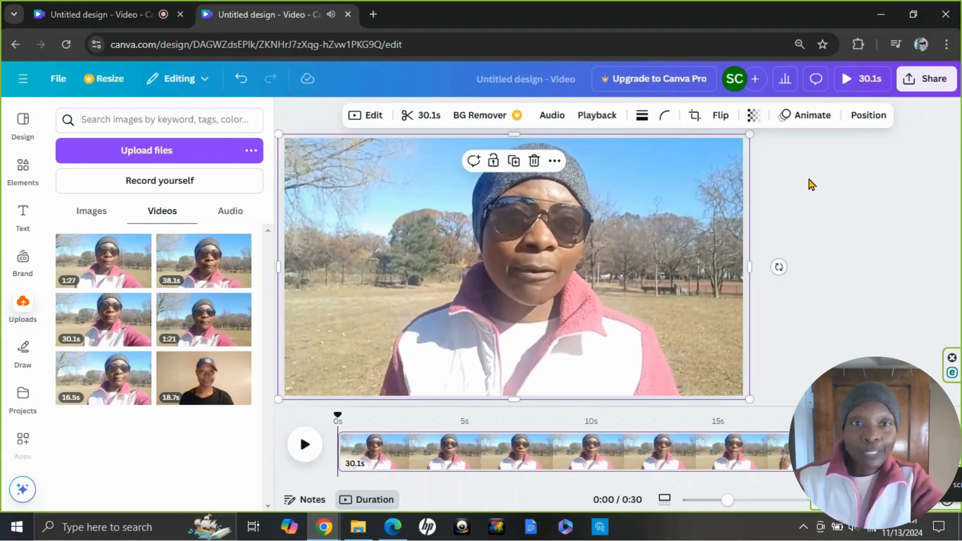
left_click(812, 184)
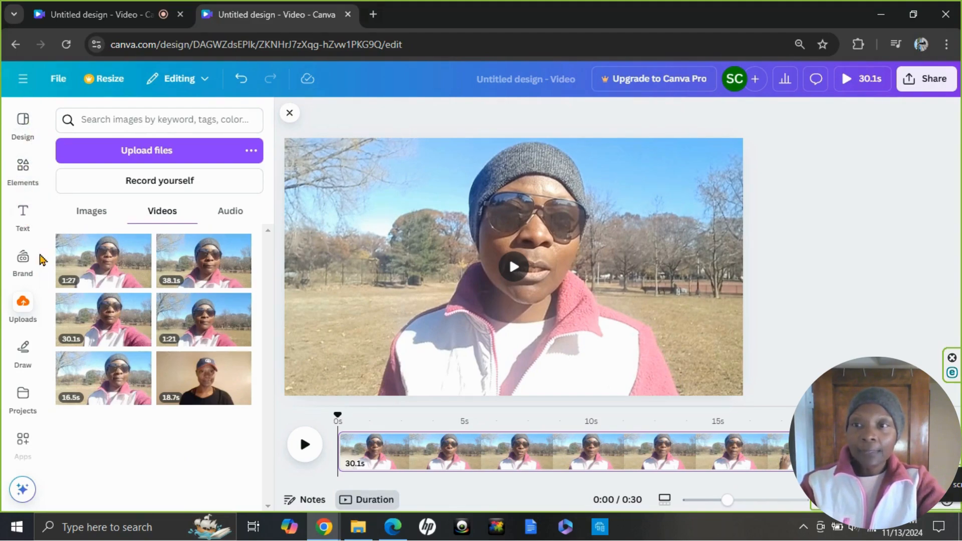
- Auto-generate captions for all videos with audio and preview the captioned video up to about 0:15
scroll(42, 281, "down", 3)
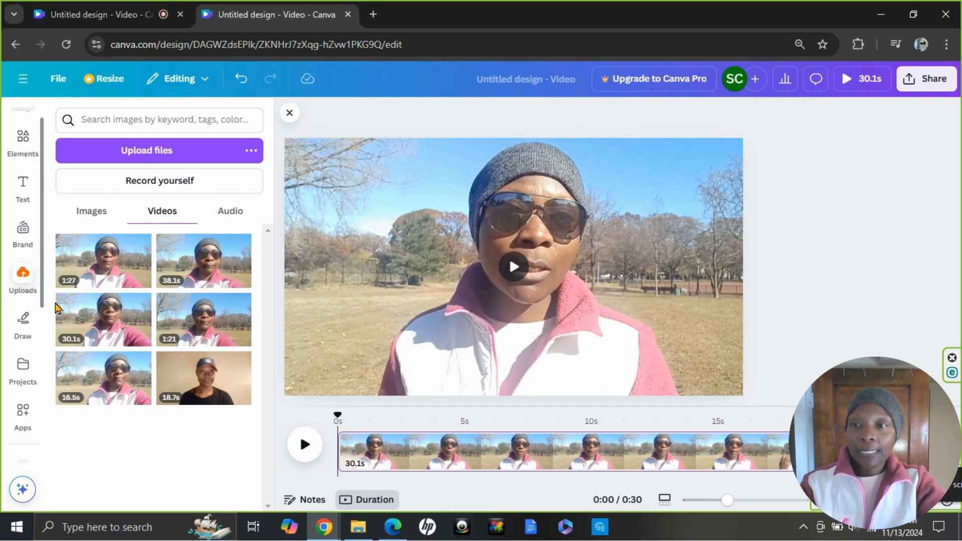
scroll(33, 451, "down", 3)
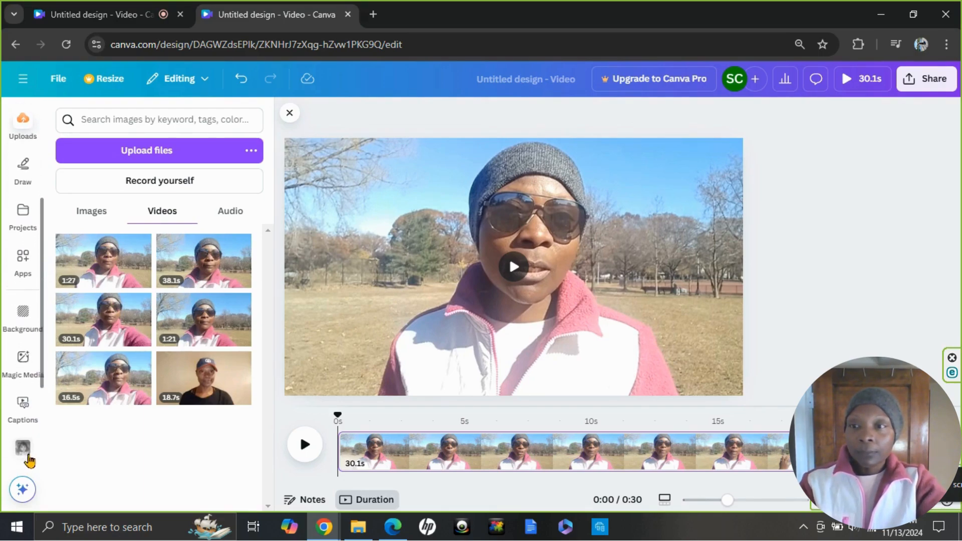
scroll(40, 484, "down", 2)
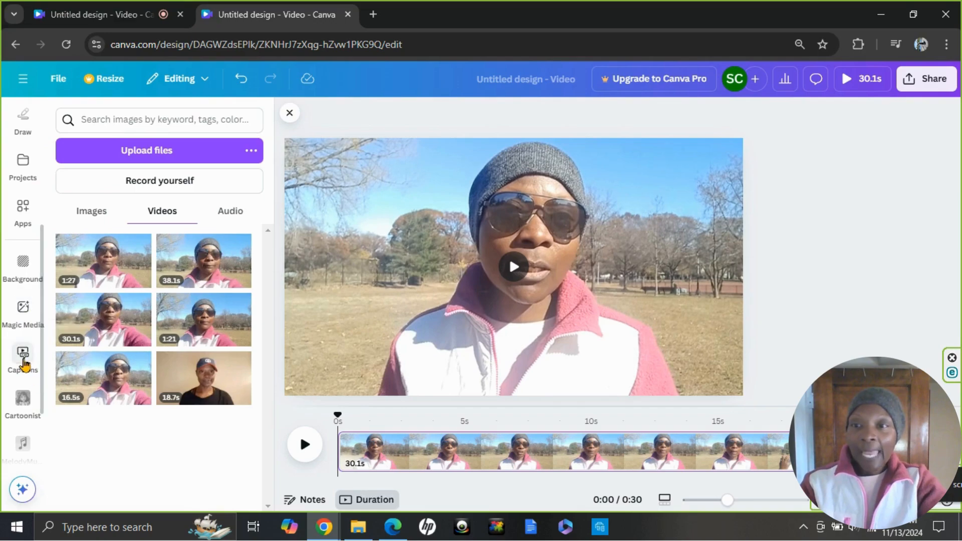
left_click(24, 362)
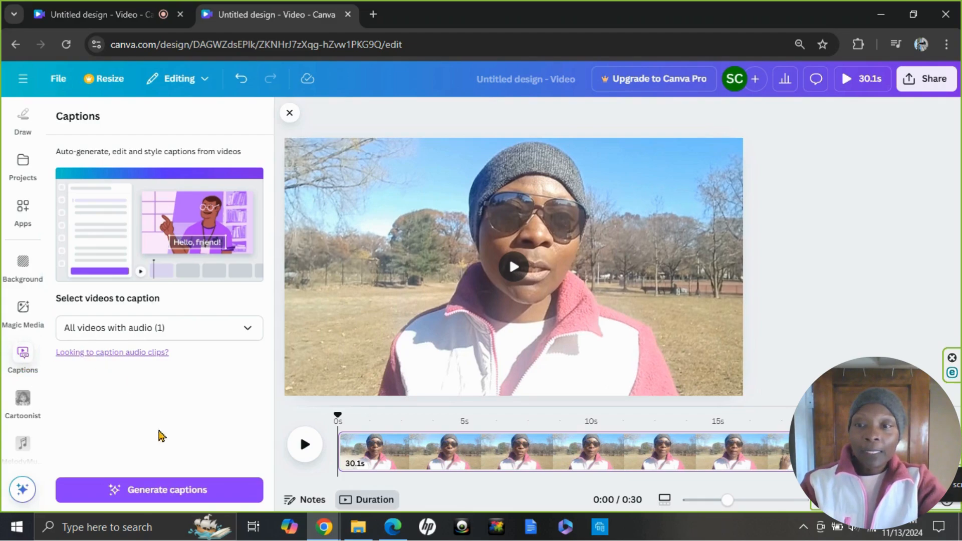
left_click(167, 493)
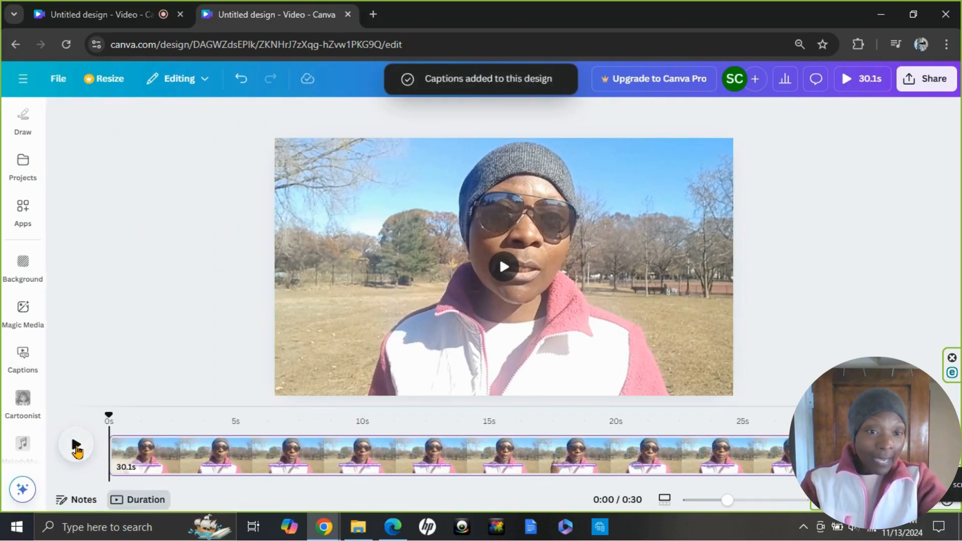
left_click(76, 447)
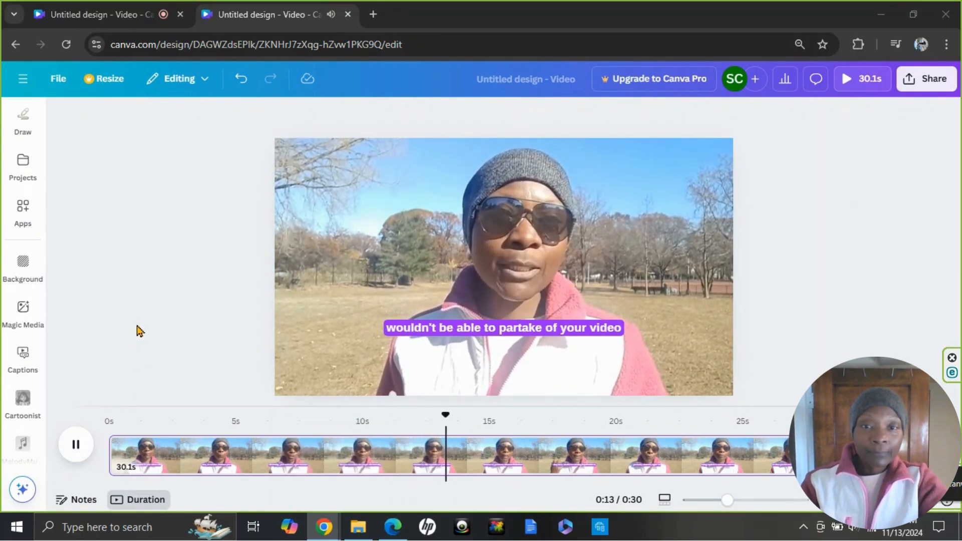
left_click(76, 446)
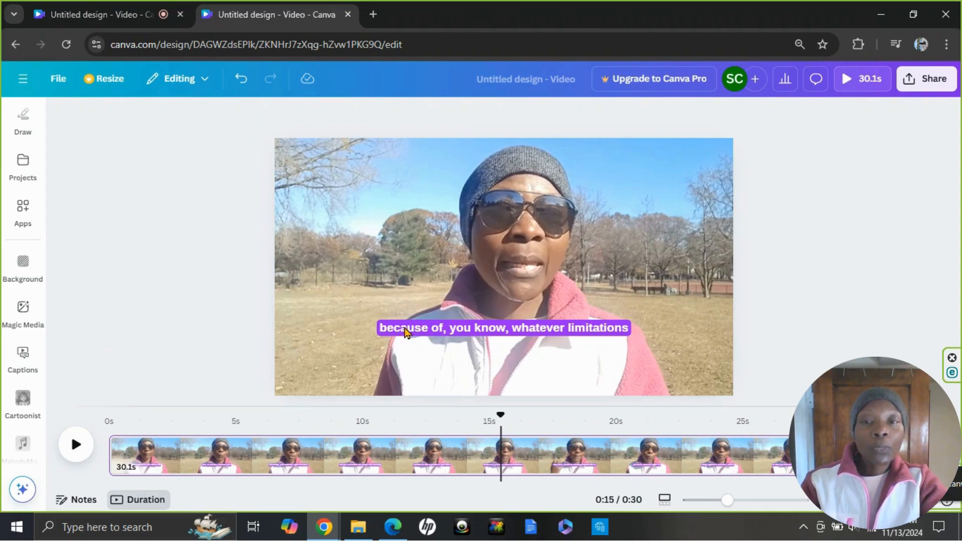
- Try pink, dark blue and red as the caption text color, and set it to black
left_click(404, 331)
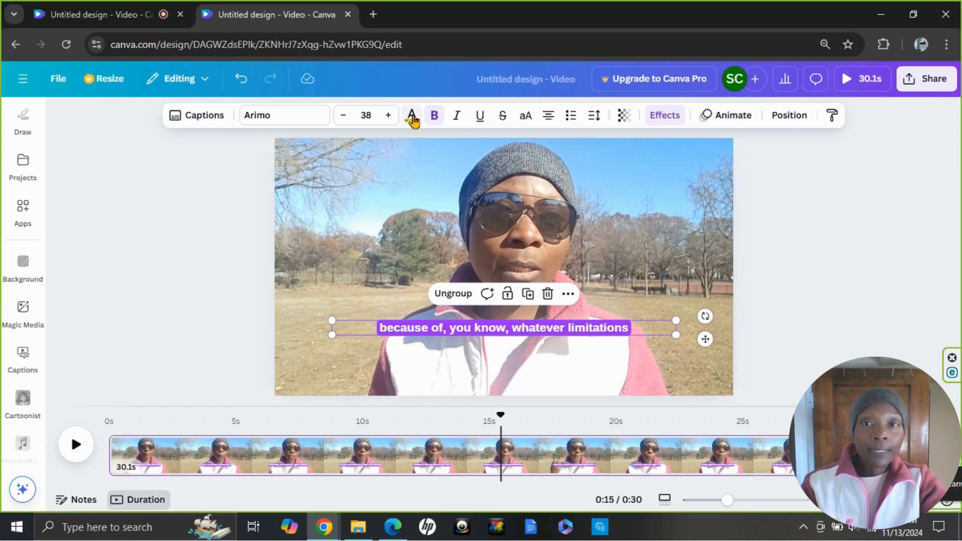
left_click(412, 117)
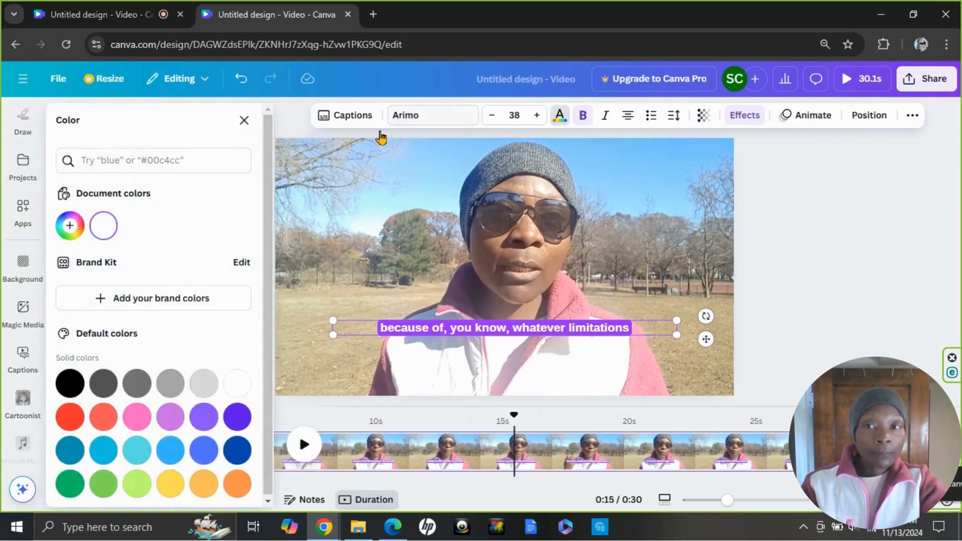
left_click(67, 387)
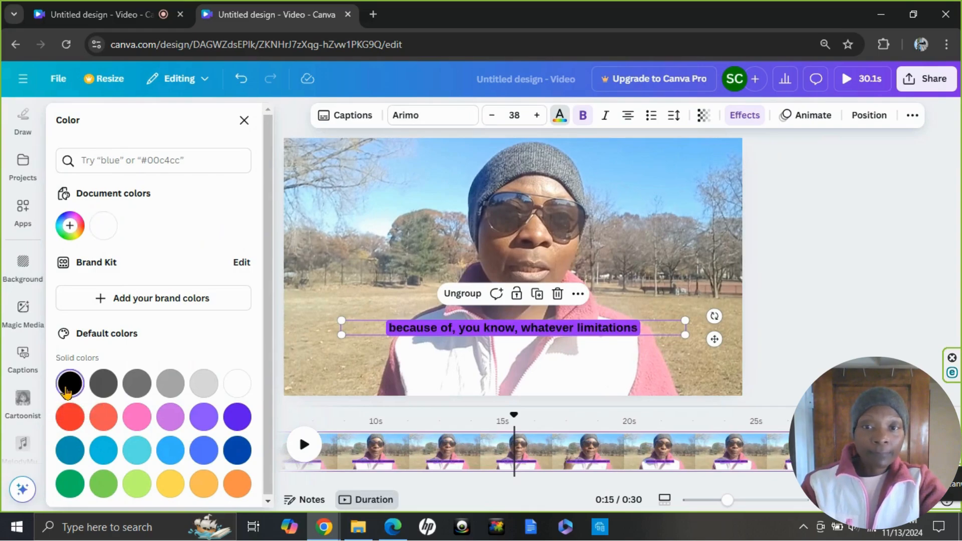
left_click(137, 417)
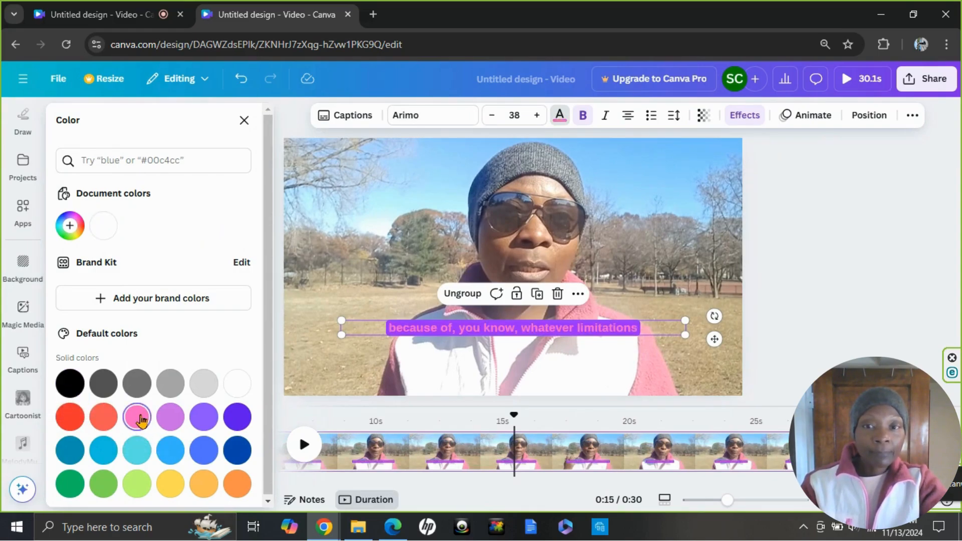
left_click(237, 451)
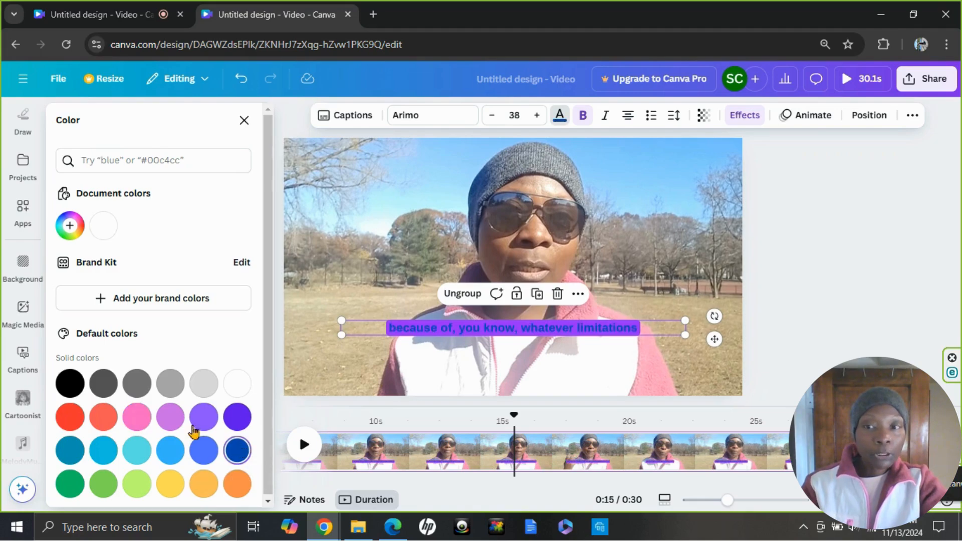
left_click(71, 417)
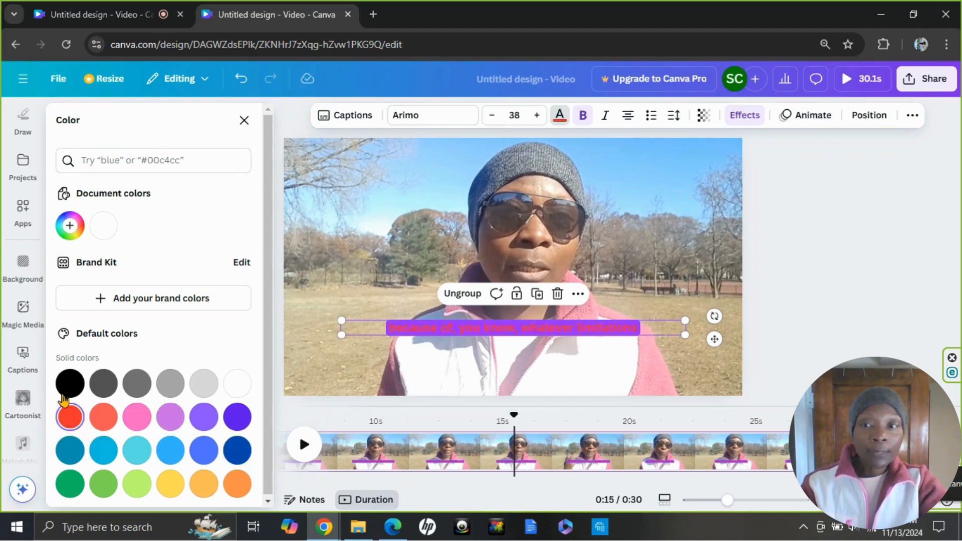
left_click(70, 384)
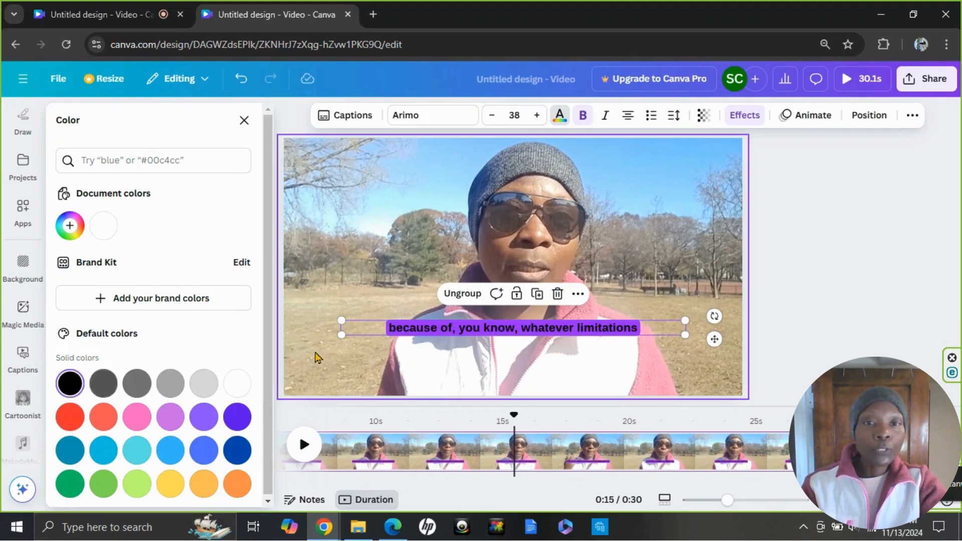
- Increase the caption text's font size to 45
left_click(537, 118)
left_click(537, 117)
left_click(538, 117)
left_click(537, 117)
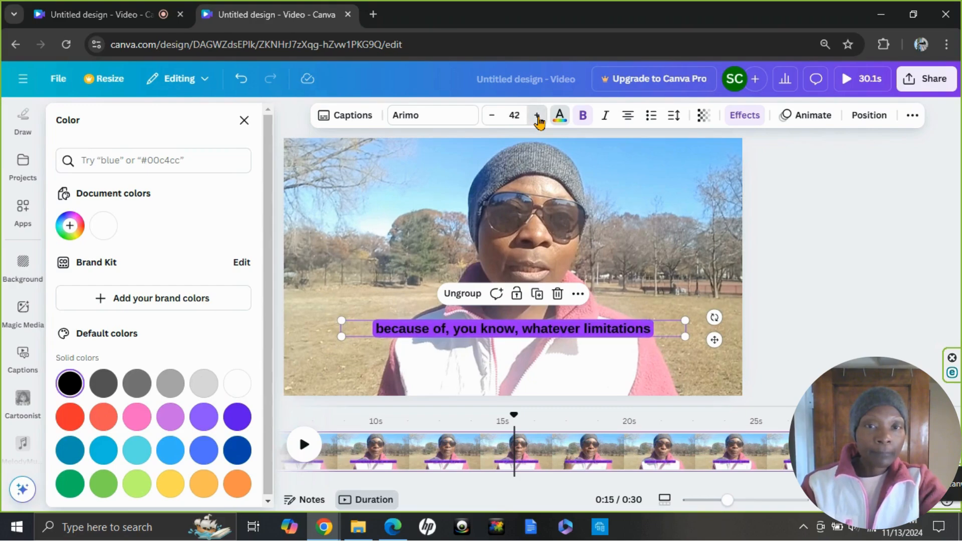
left_click(538, 118)
left_click(538, 119)
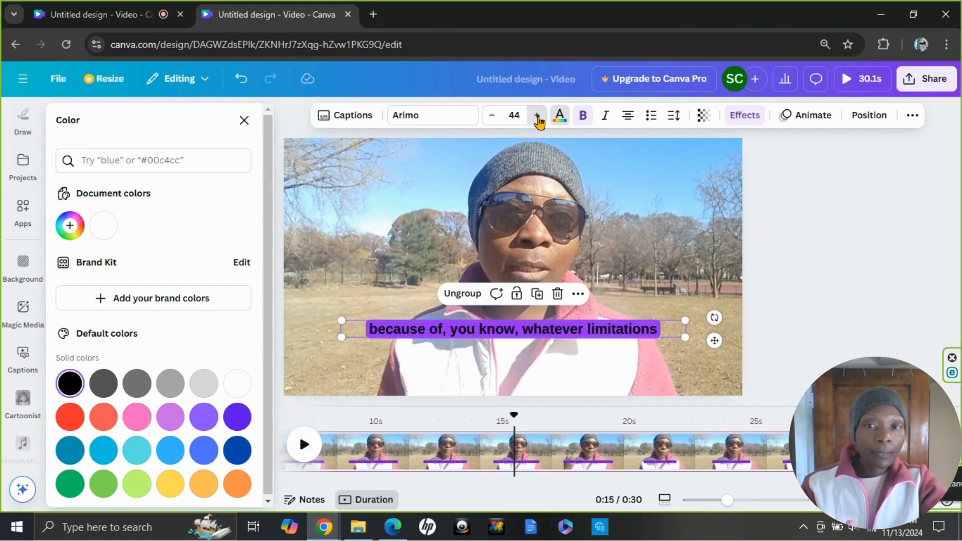
left_click(538, 119)
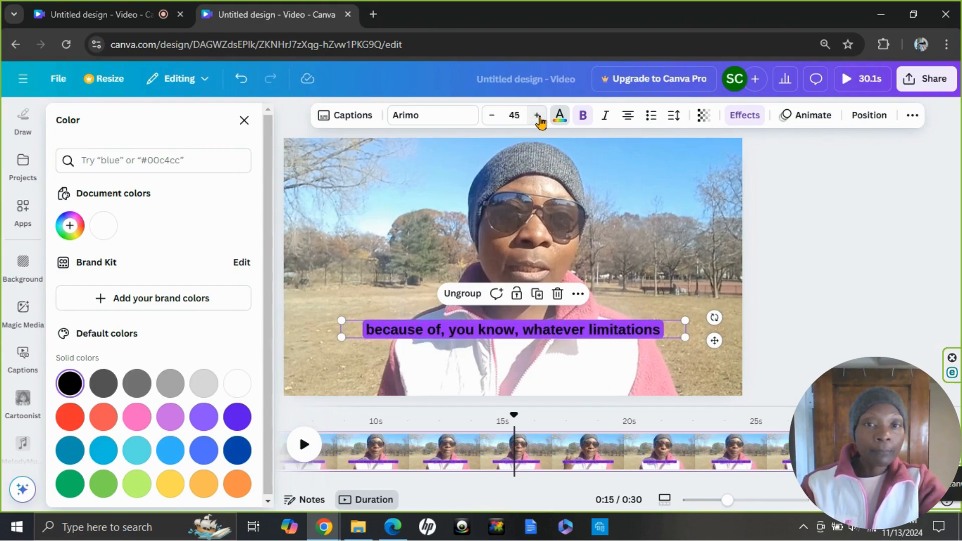
- Remove bold from the caption text and move the captions slightly lower on the video
left_click(584, 117)
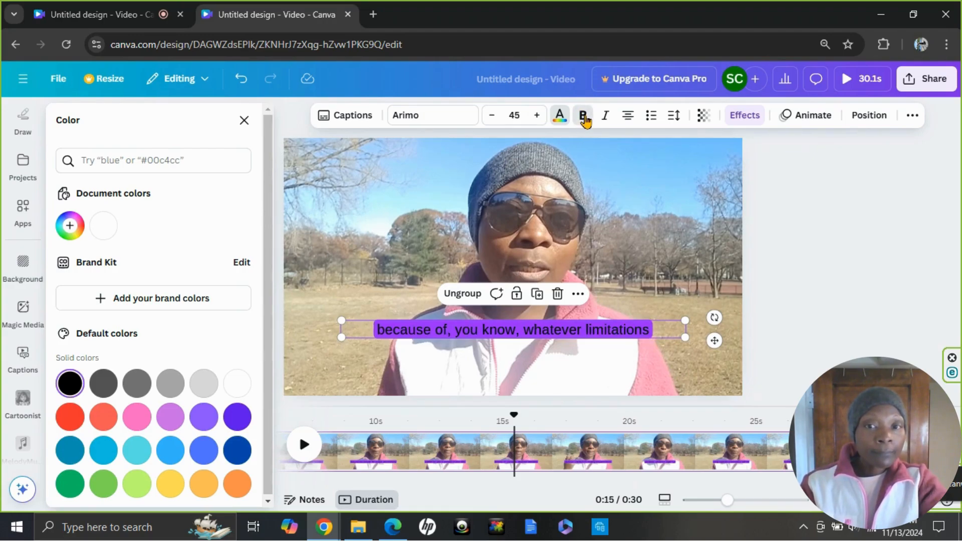
left_click(586, 119)
left_click(586, 119)
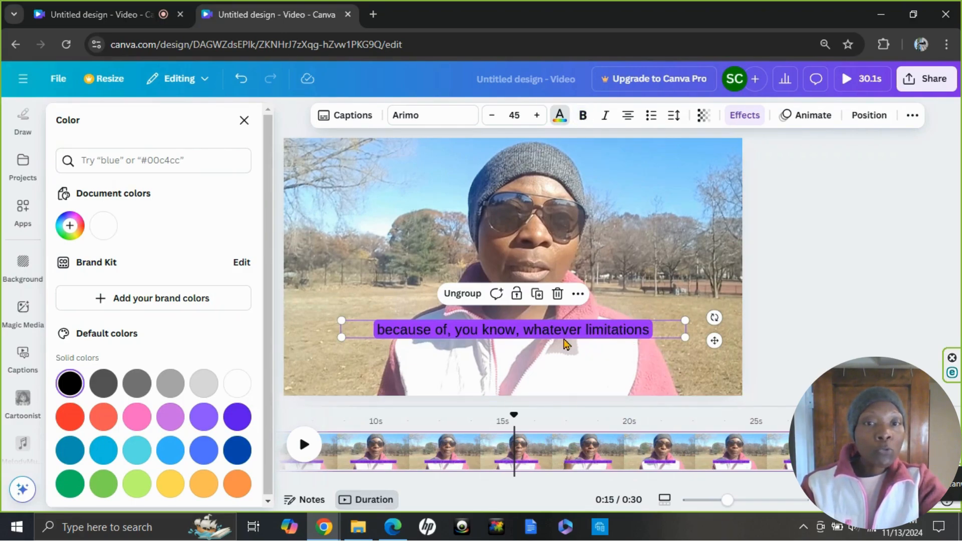
left_click_drag(554, 329, 548, 352)
- Try the Shadow effect on the captions with a larger offset, direction -111, blur 8 and transparency 58, and view its color choices
left_click(745, 114)
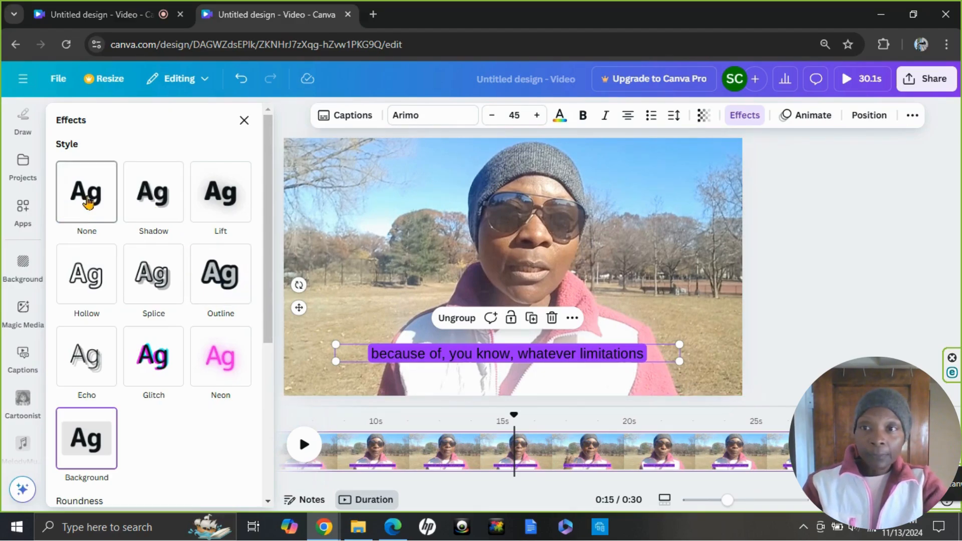
left_click(145, 201)
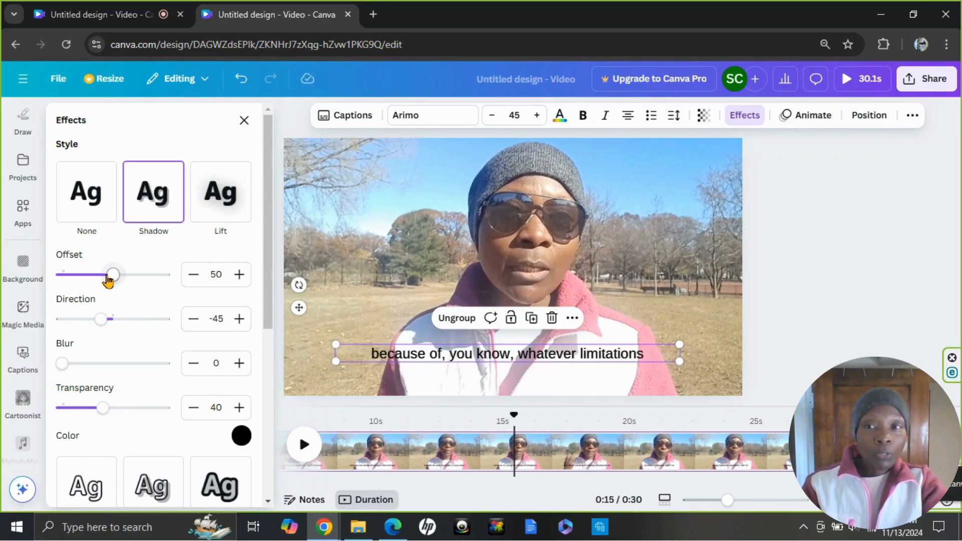
left_click_drag(111, 279, 133, 278)
left_click_drag(101, 319, 79, 320)
left_click_drag(61, 367, 121, 414)
scroll(143, 321, "down", 3)
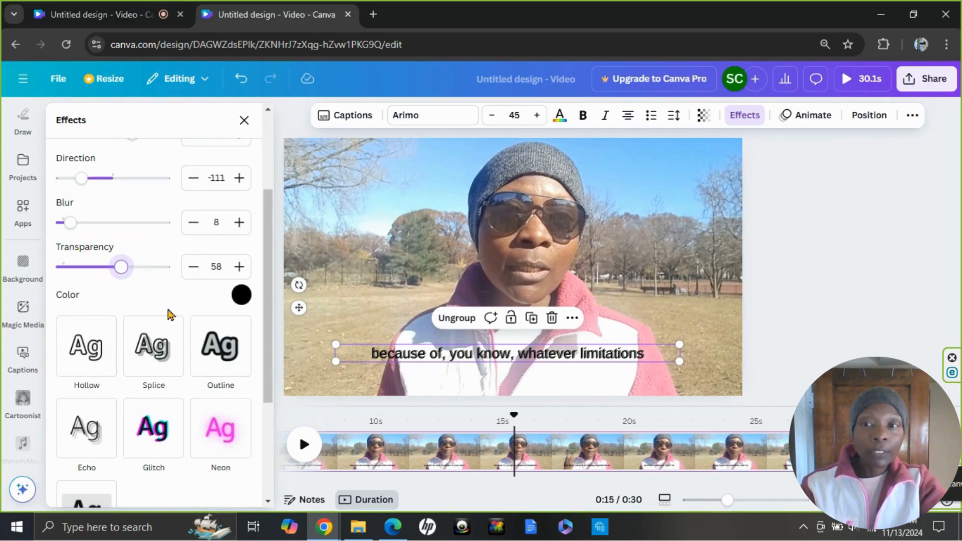
left_click(242, 298)
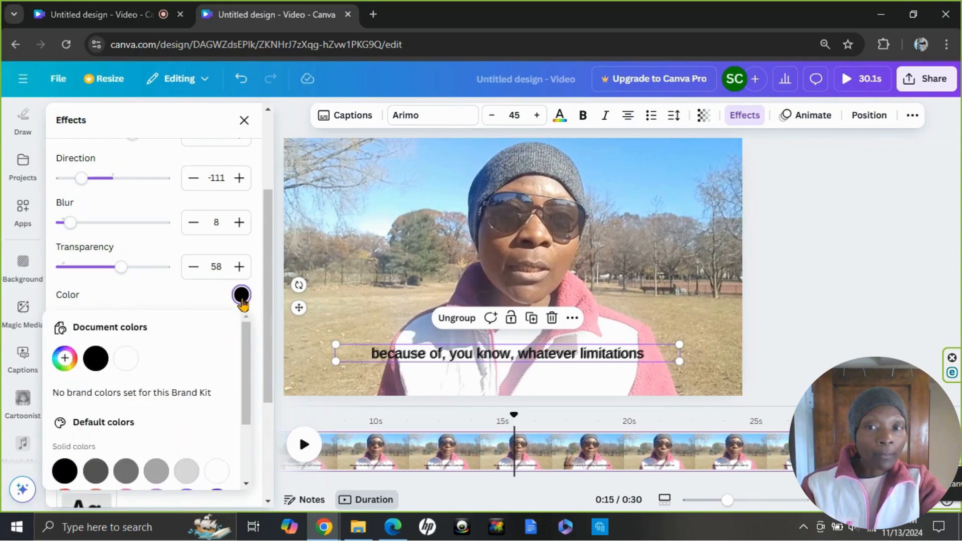
scroll(131, 341, "down", 2)
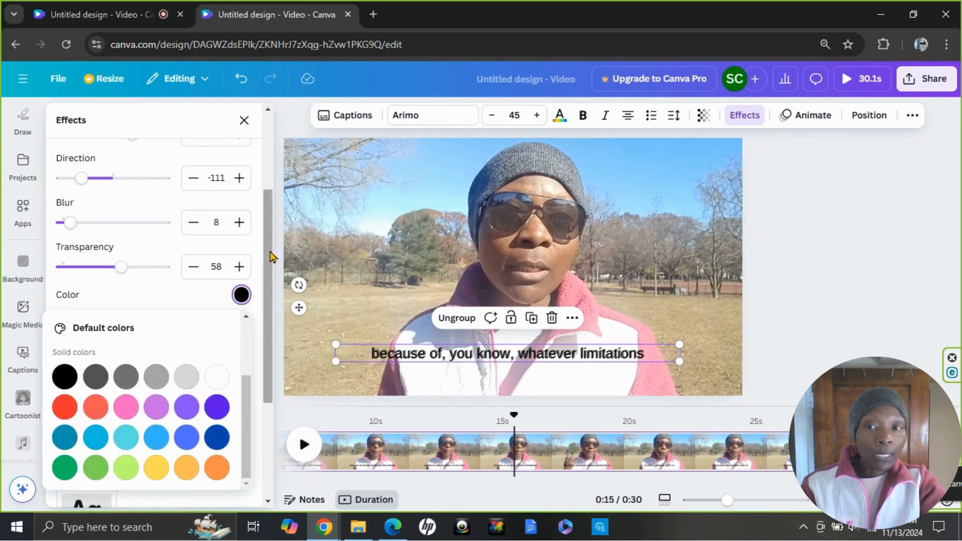
left_click_drag(269, 360, 267, 417)
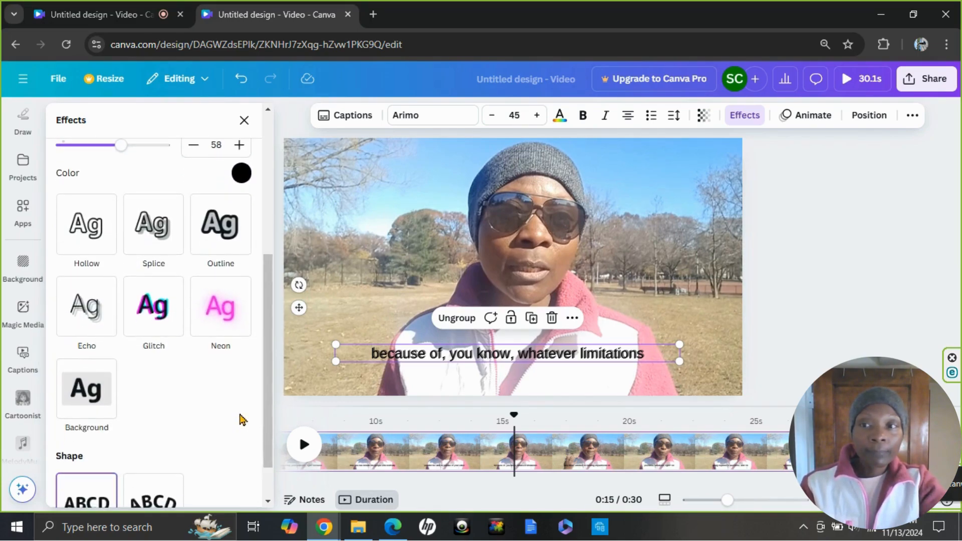
- Apply the Background effect to the captions with roundness 65, spread 86 and transparency 92
scroll(75, 345, "down", 1)
left_click(76, 344)
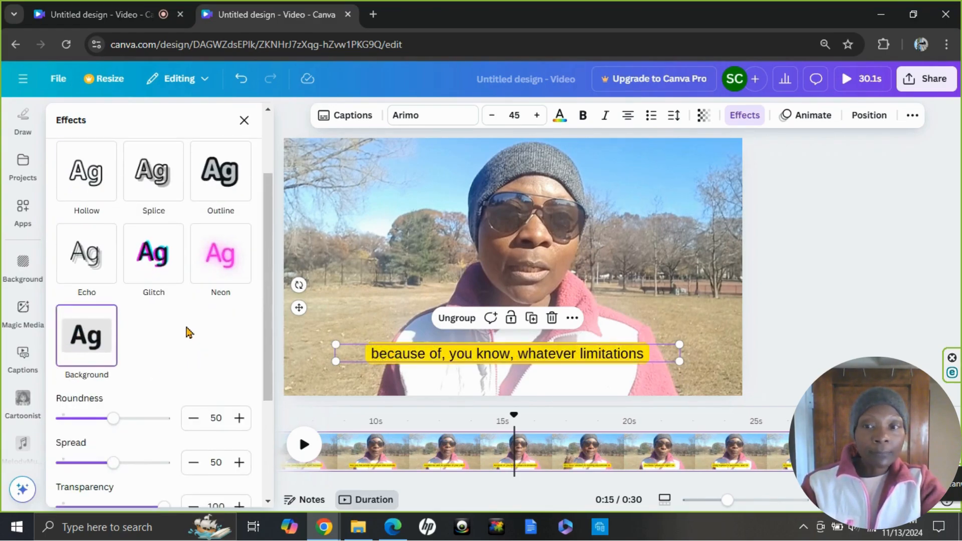
scroll(185, 331, "down", 3)
mouse_move(113, 285)
left_mouse_down()
mouse_move(141, 281)
mouse_move(128, 279)
left_mouse_up()
left_click_drag(116, 326, 151, 330)
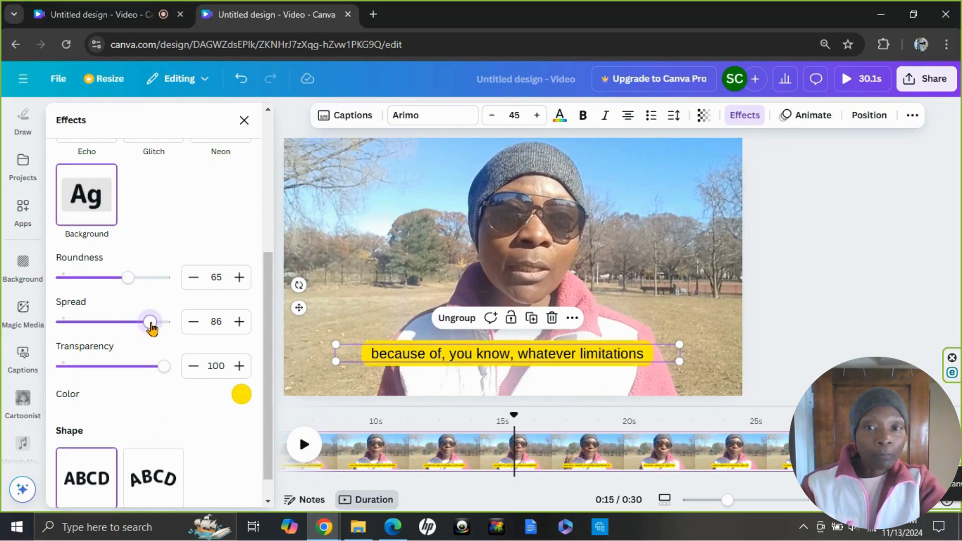
mouse_move(159, 367)
left_mouse_down()
mouse_move(143, 377)
mouse_move(159, 373)
left_mouse_up()
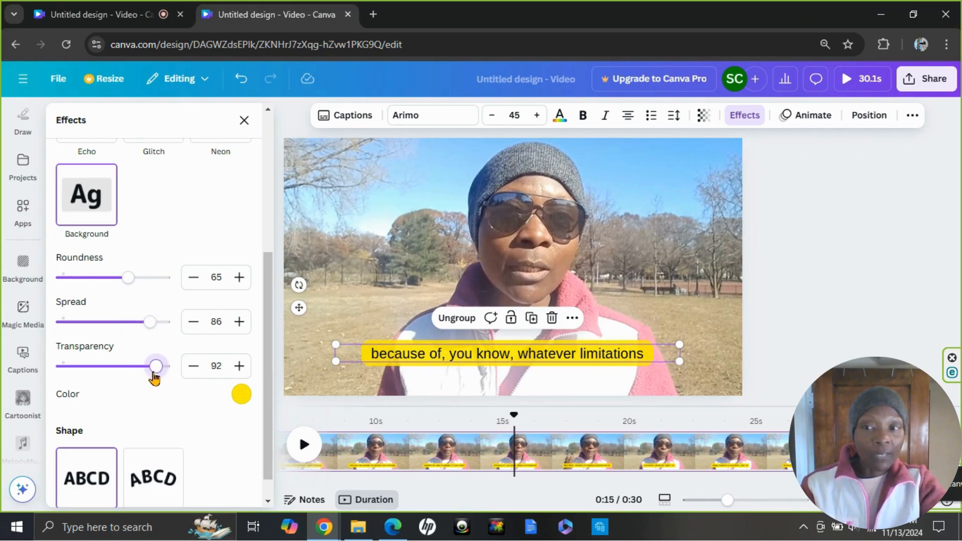
- Try the Curve shape on the captions, restore the shape to None, and widen the text box so the caption fits on one line
scroll(154, 390, "down", 1)
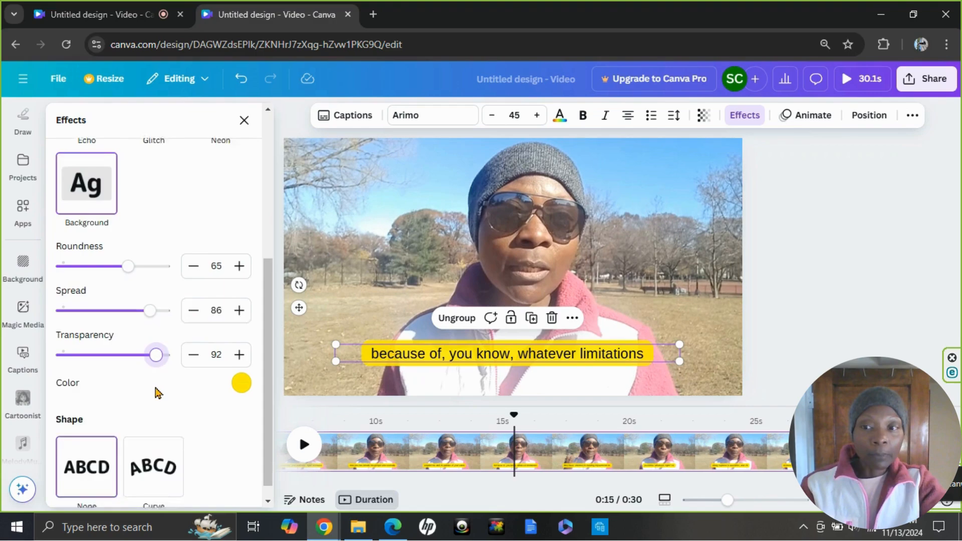
left_click(155, 451)
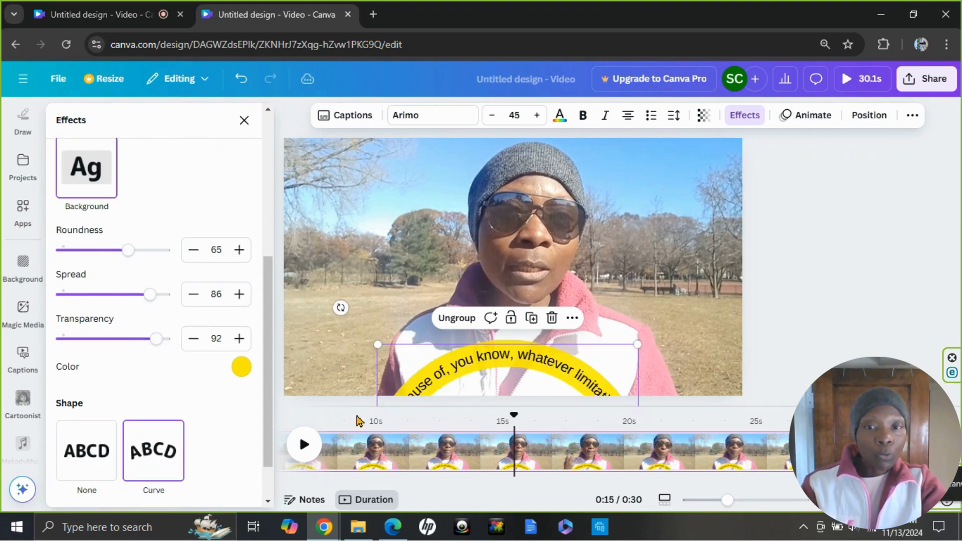
left_click_drag(499, 368, 511, 307)
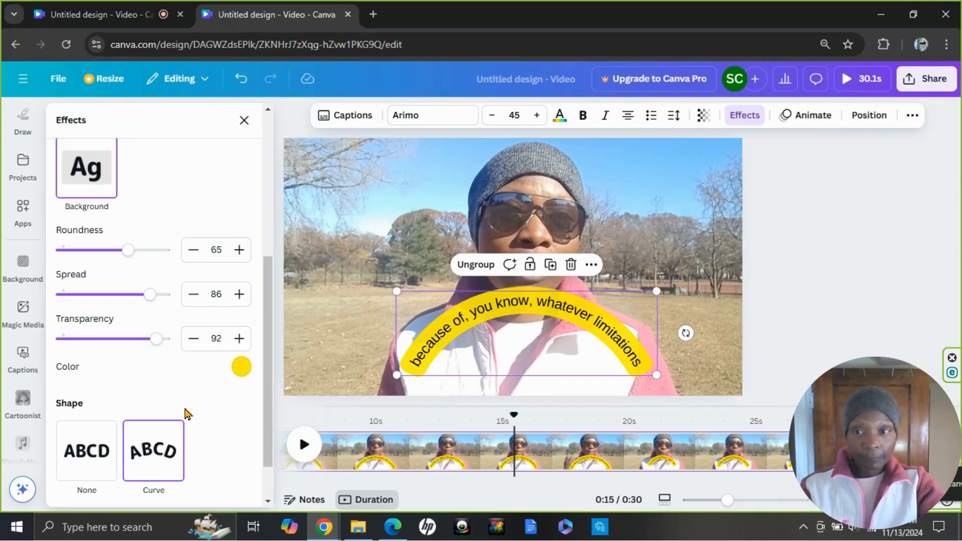
left_click(85, 453)
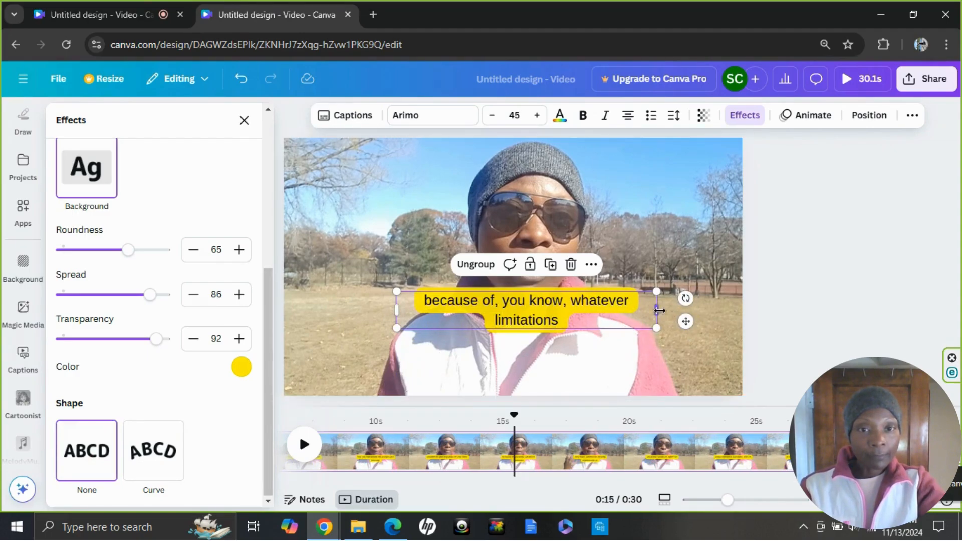
left_click_drag(667, 312, 705, 307)
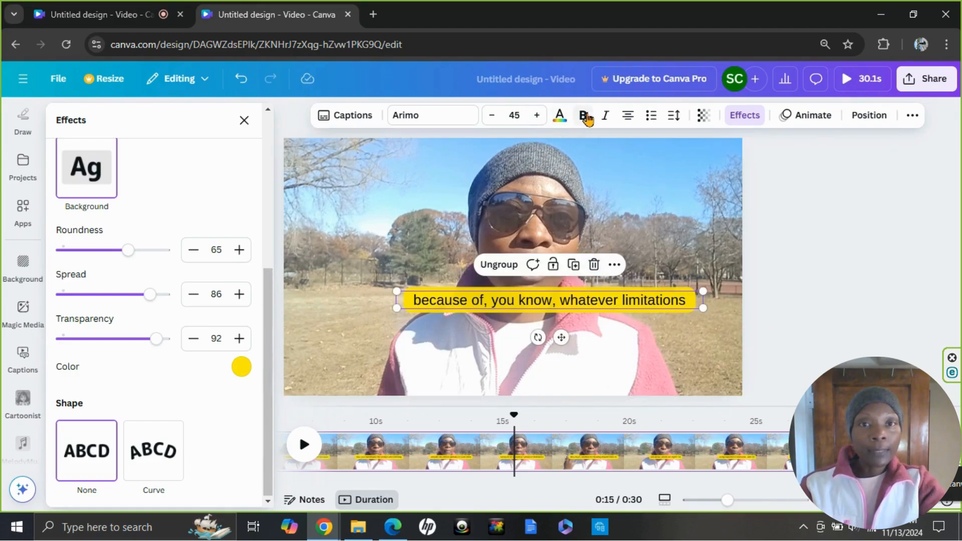
- Examine the element animations available for the captions, from the general animations to the add-on effects
left_click(811, 118)
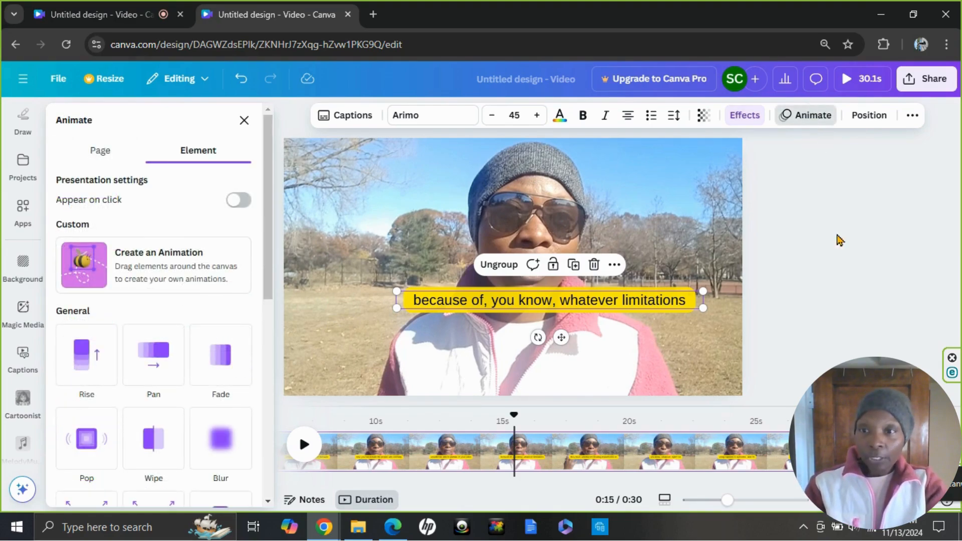
mouse_move(86, 366)
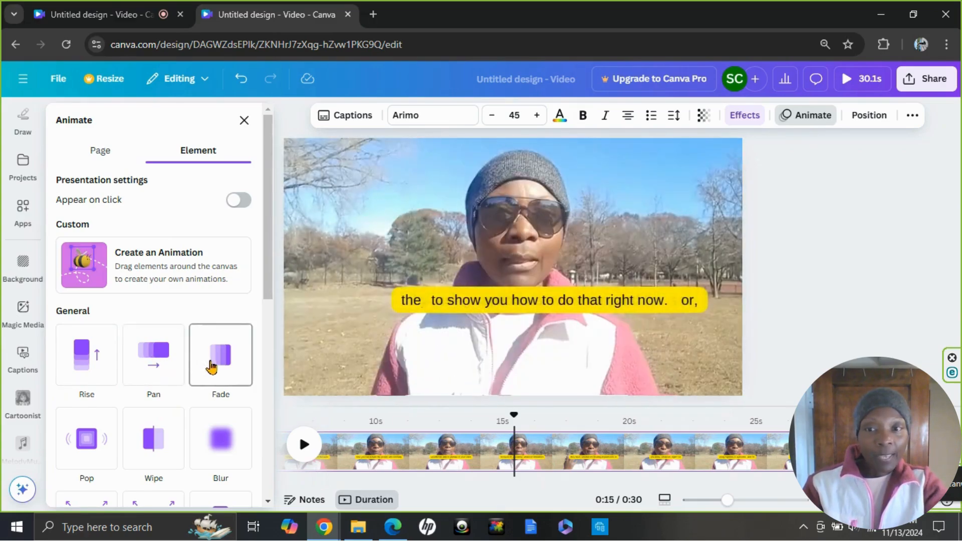
scroll(211, 361, "down", 4)
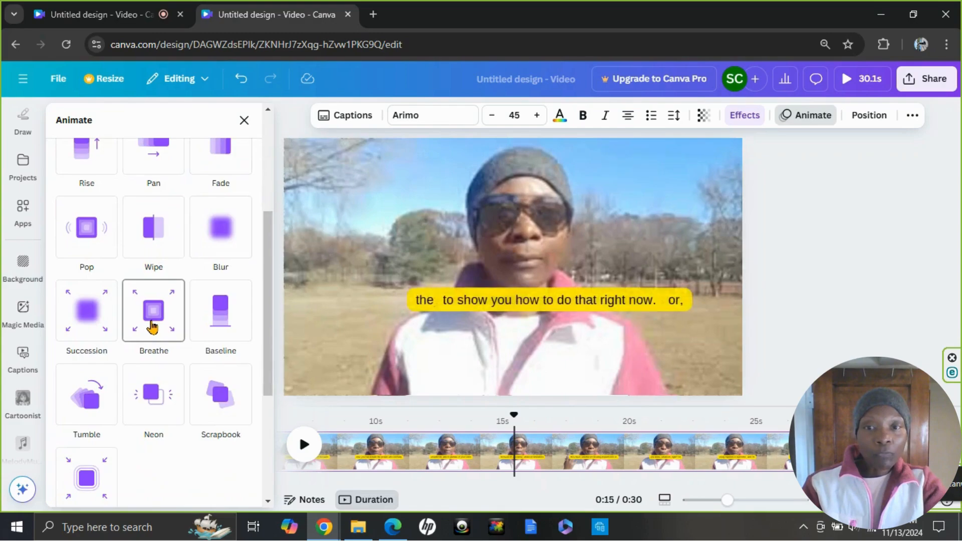
scroll(155, 324, "down", 3)
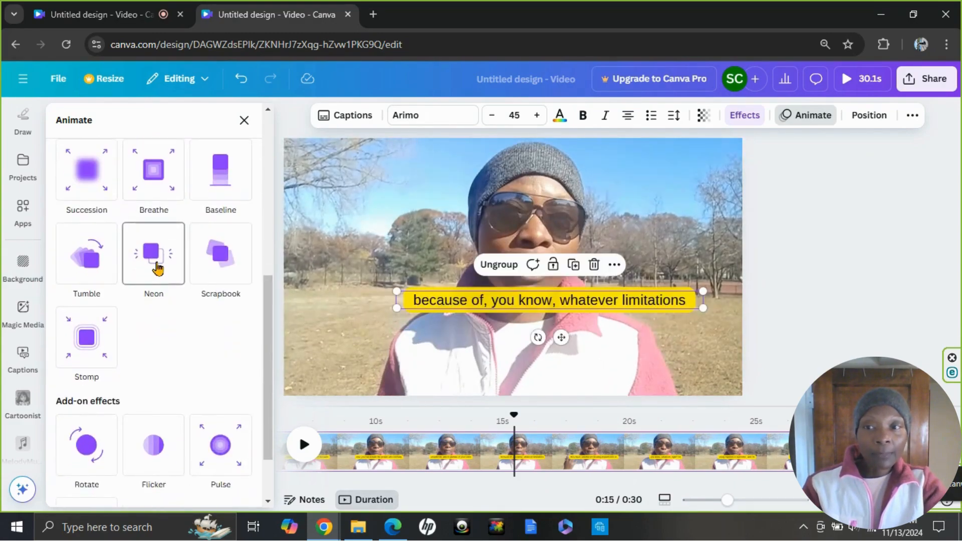
scroll(150, 291, "down", 2)
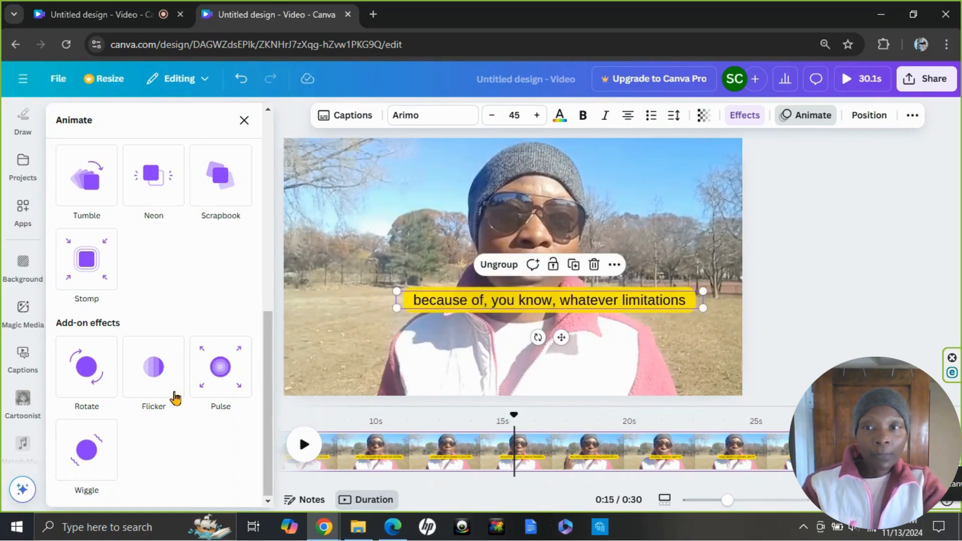
scroll(200, 316, "up", 7)
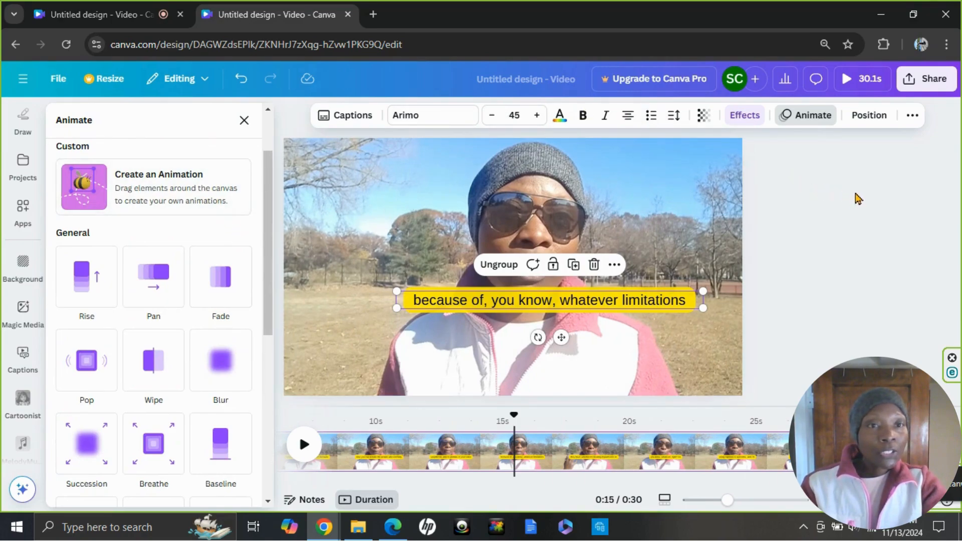
- Try Glacial Indifference and TT Commons Pro as the caption font, and set it to League Spartan
left_click(432, 118)
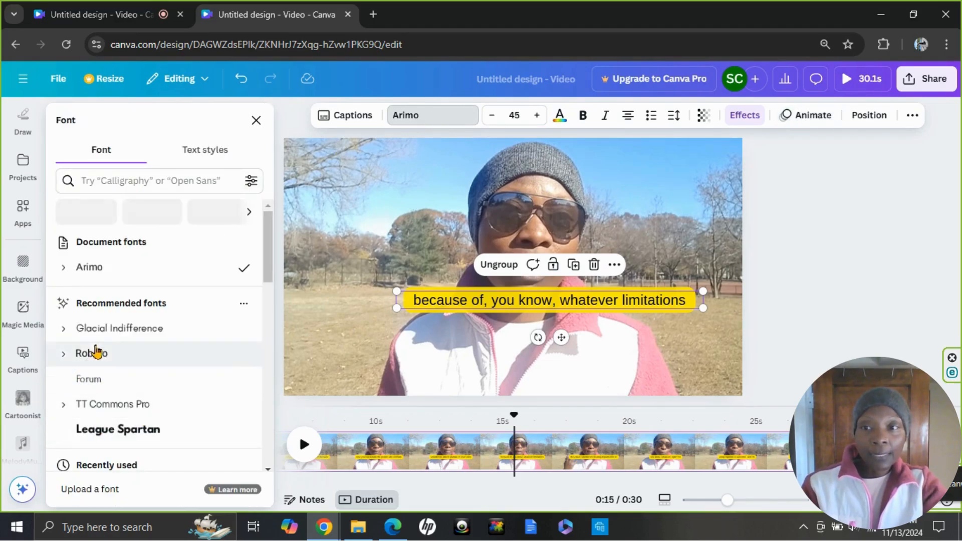
left_click(109, 332)
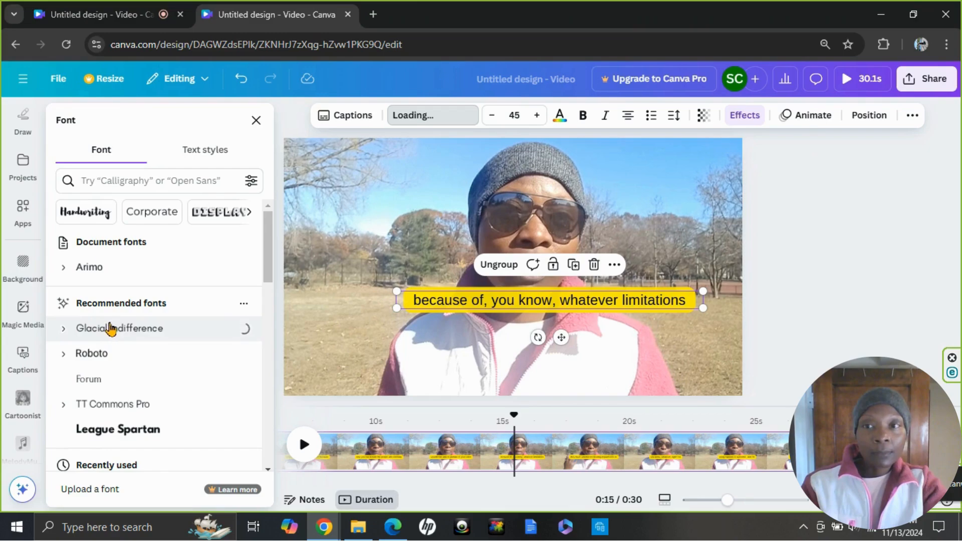
left_click(106, 407)
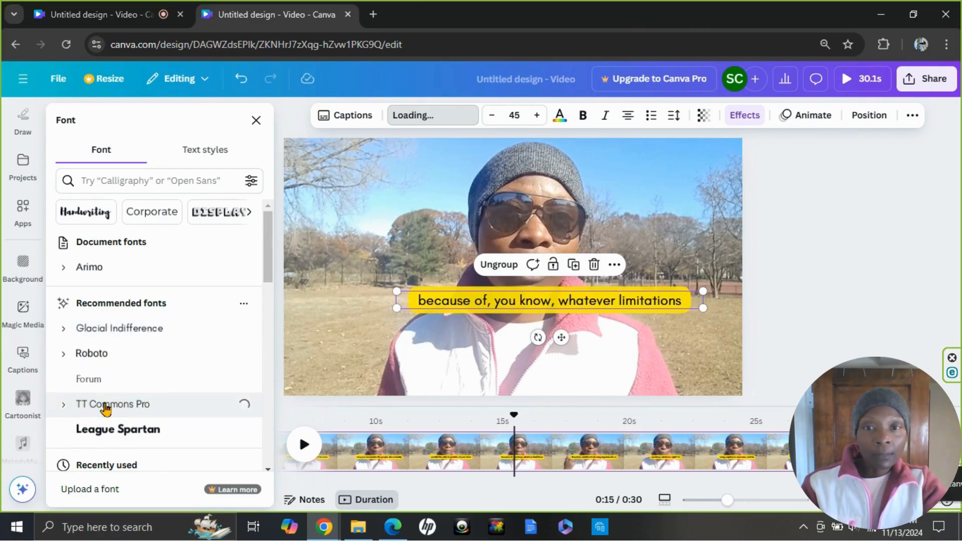
left_click(98, 434)
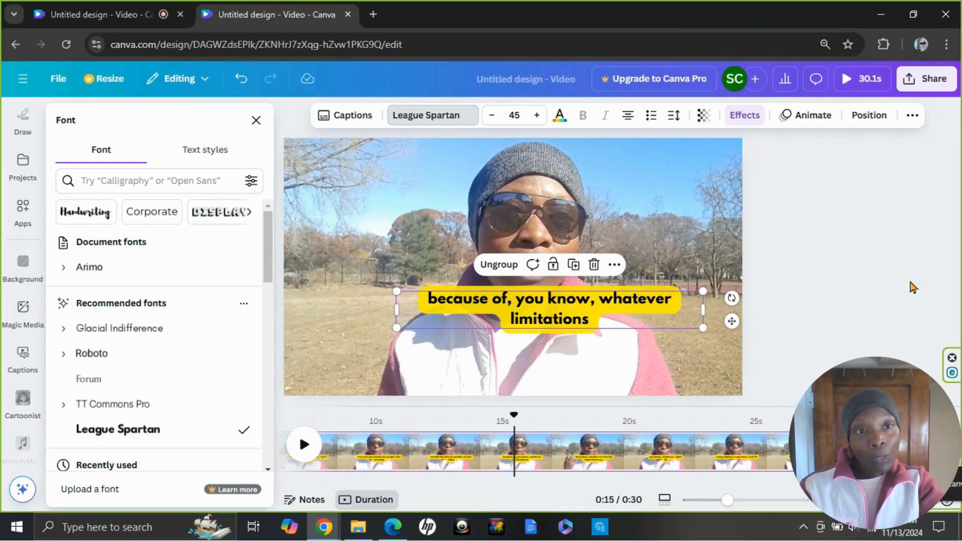
- Move the captions lower and closer to the center of the video, and widen their text box to fit one line
left_click(834, 262)
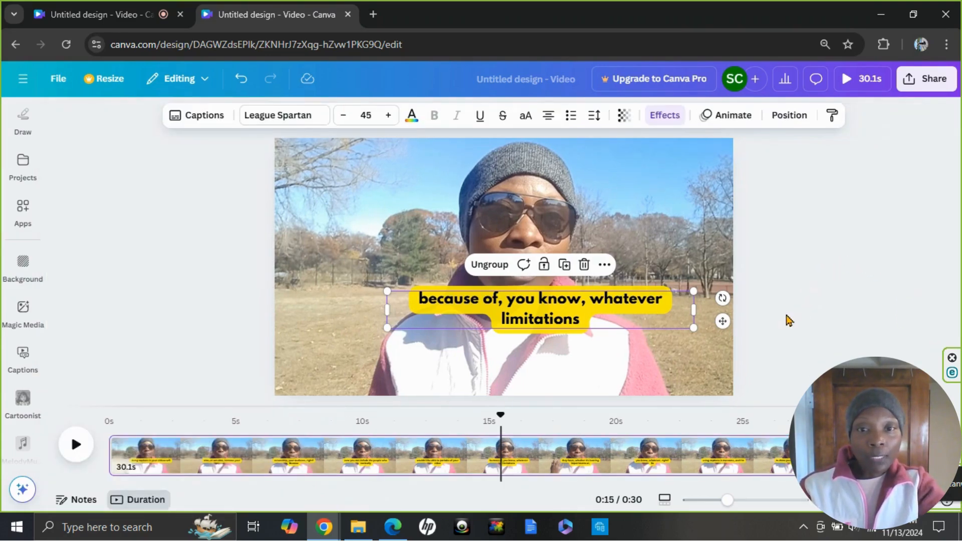
left_click(786, 316)
left_click_drag(563, 315, 527, 342)
left_click_drag(657, 337, 692, 335)
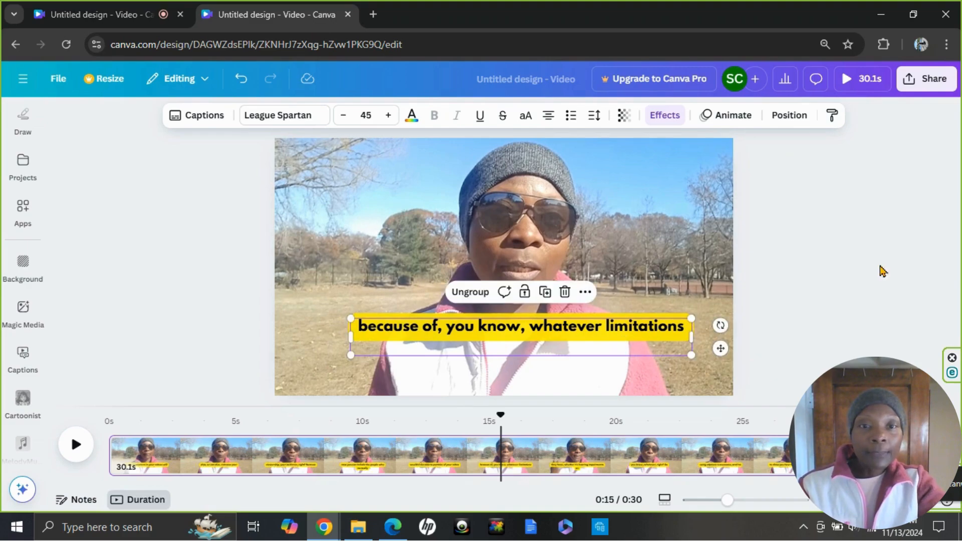
- Download the captioned design as an MP4 Video at 1080p (HD) after reviewing the available file types
left_click(930, 81)
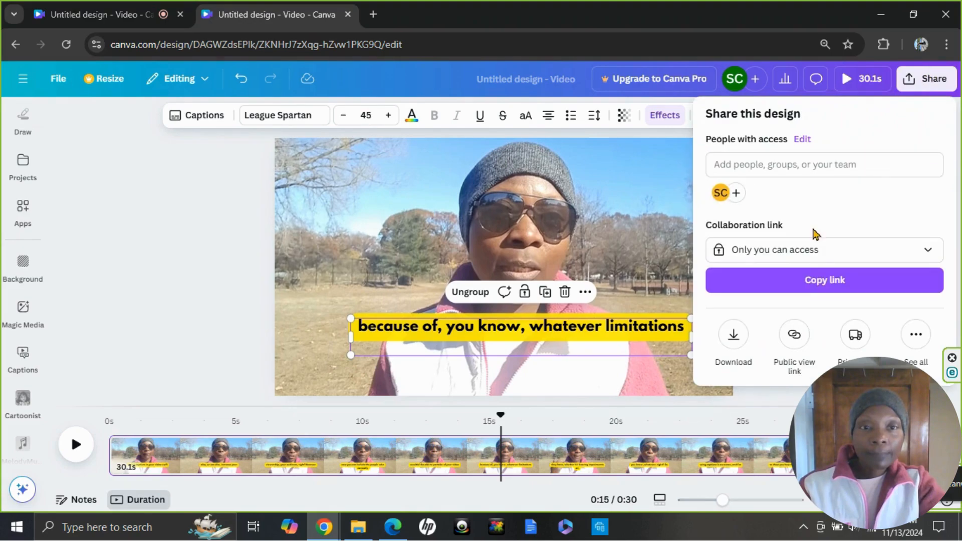
left_click(735, 344)
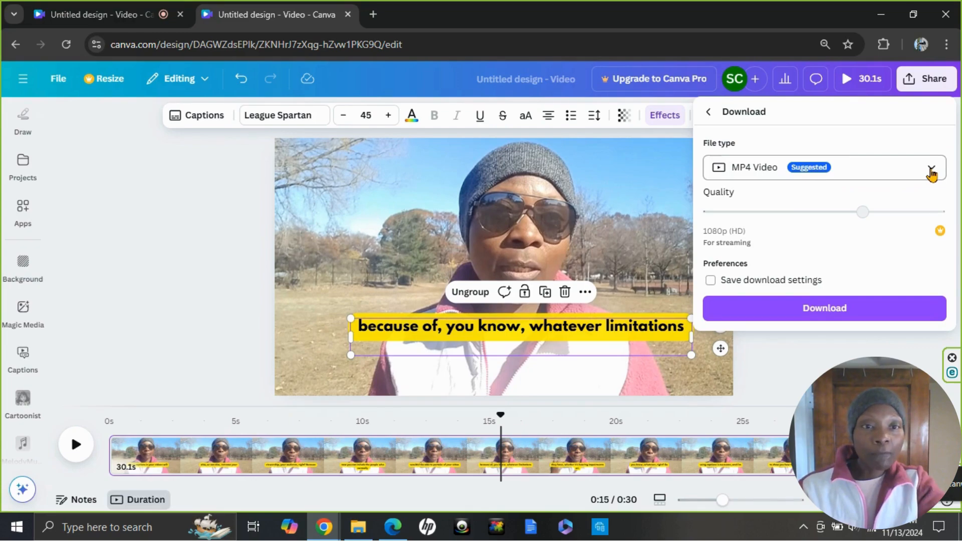
left_click(932, 172)
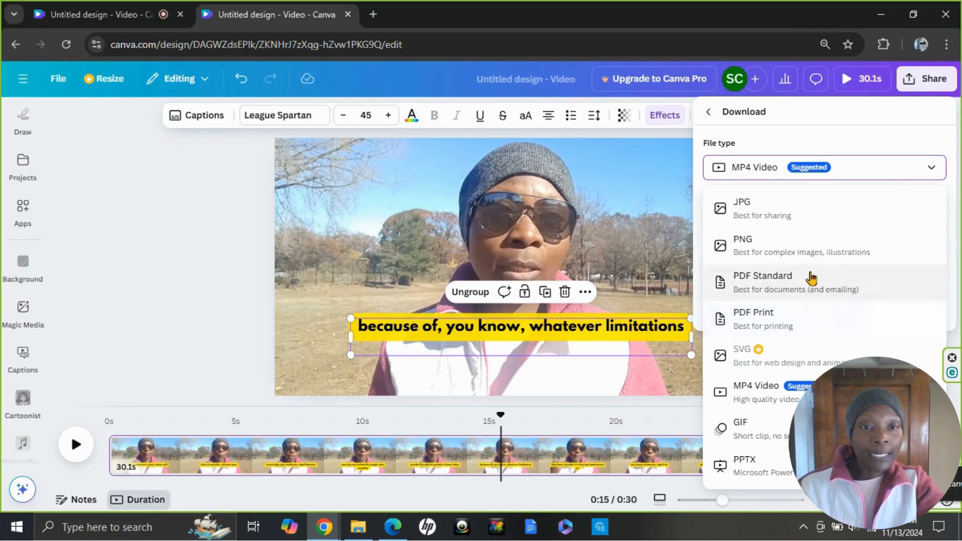
left_click(864, 161)
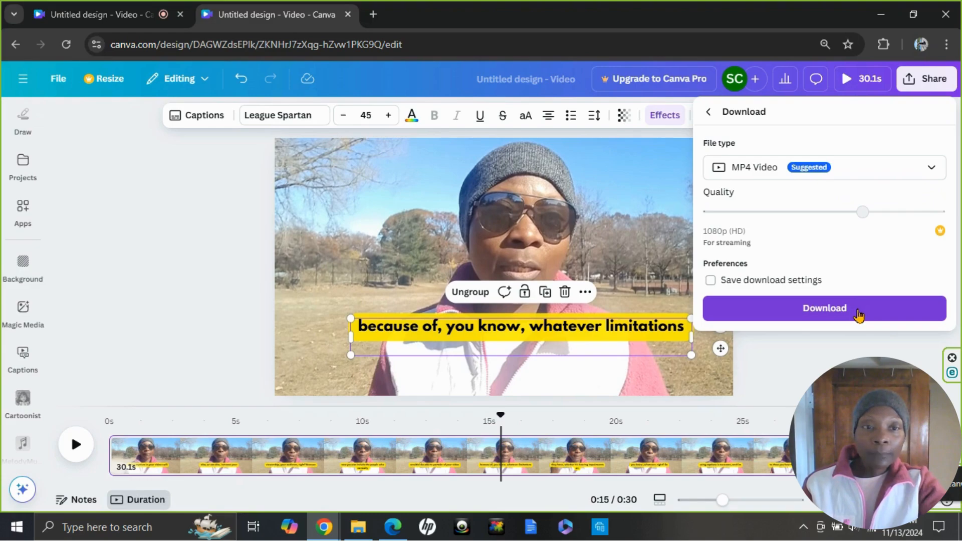
left_click(858, 315)
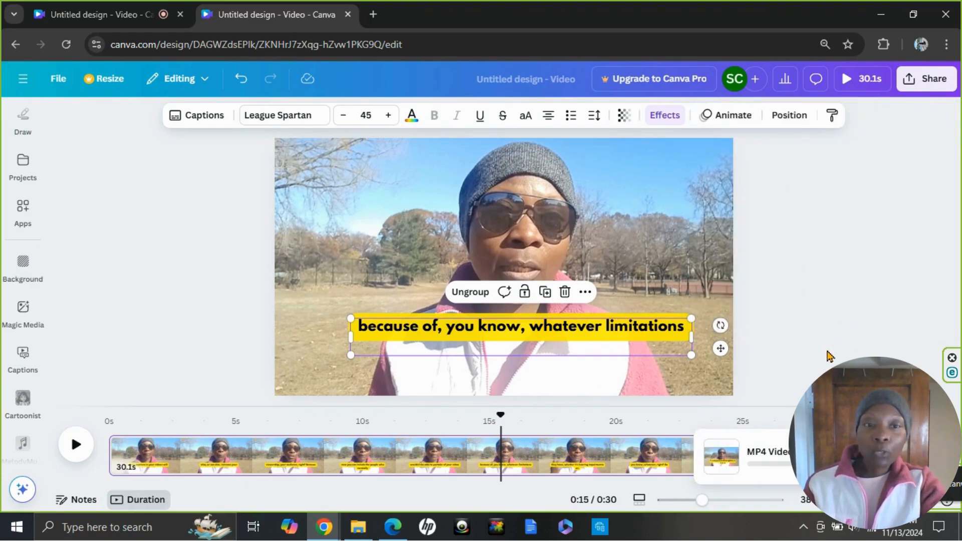